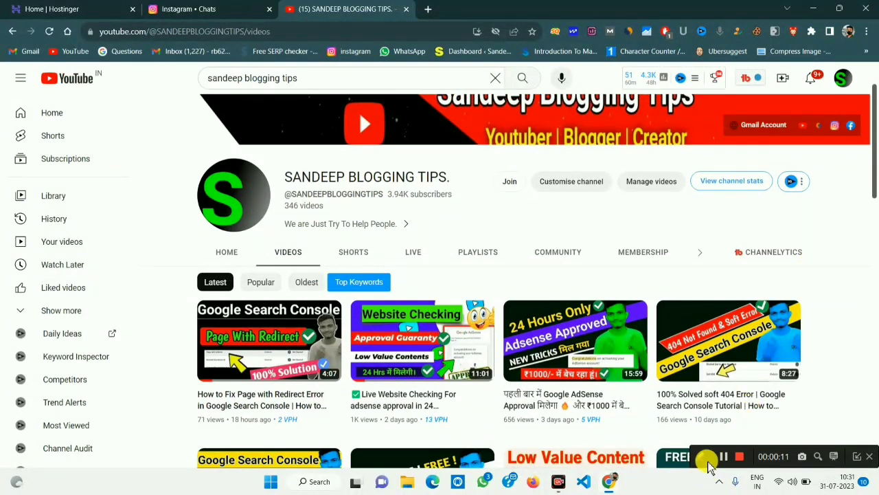
Briefly box the third video thumbnail, then enlarge the payment screenshot in the Instagram chat.
click(699, 456)
click(598, 457)
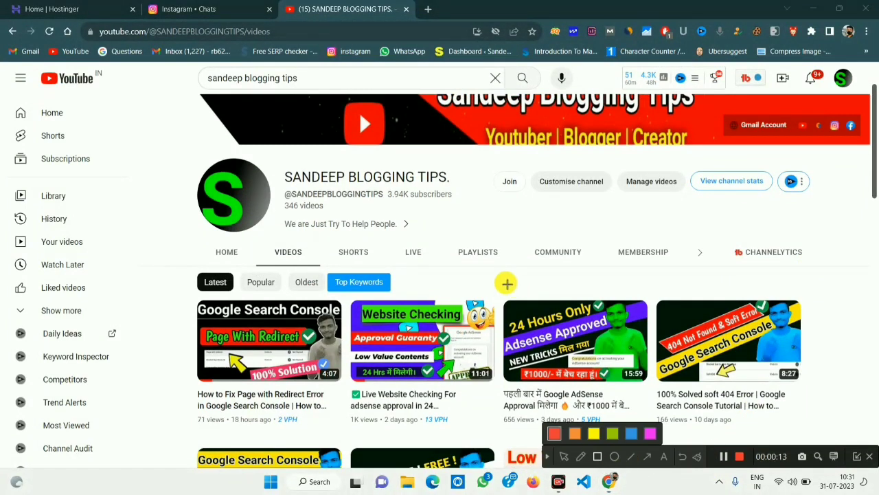
mouse_move(496, 282)
mouse_down()
mouse_move(605, 405)
mouse_move(657, 427)
mouse_up()
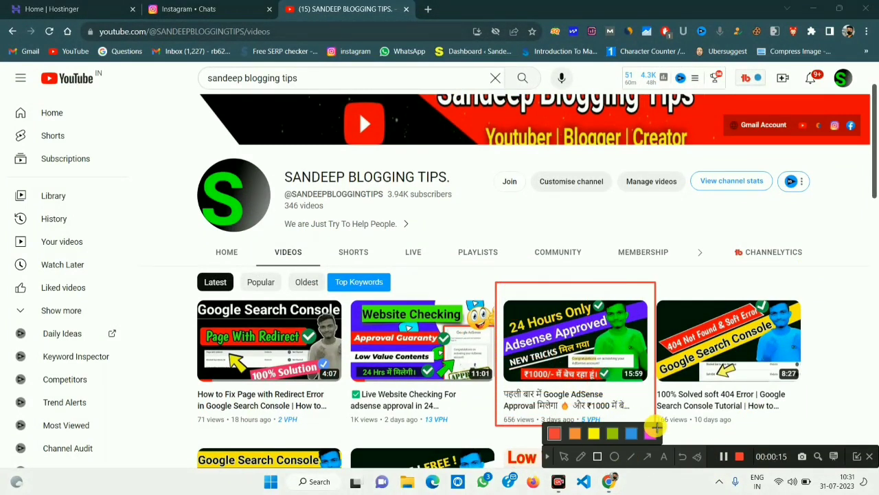
click(549, 457)
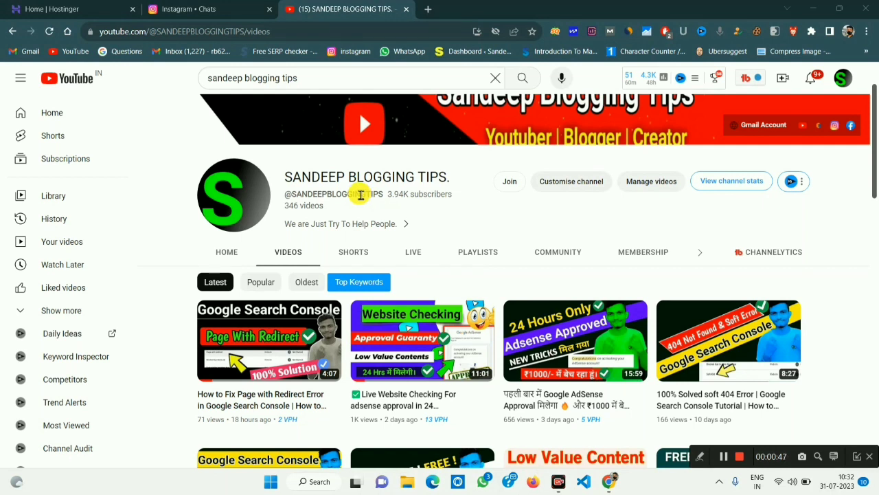
click(204, 7)
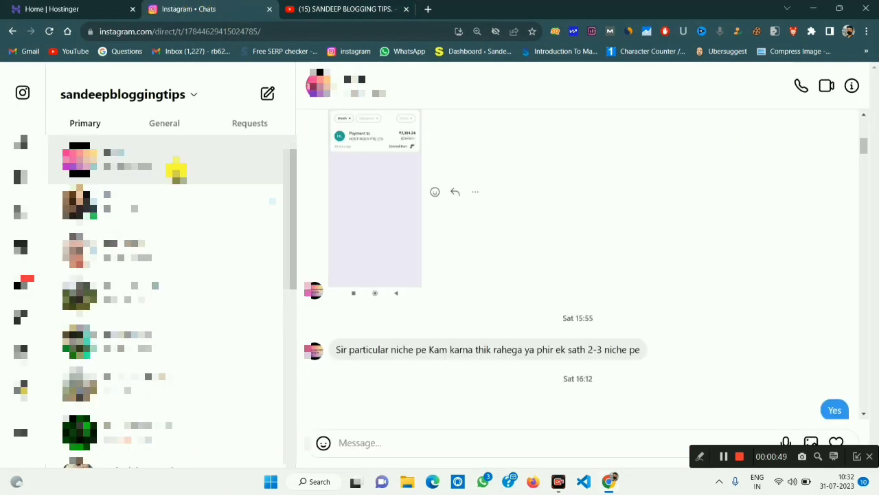
click(369, 192)
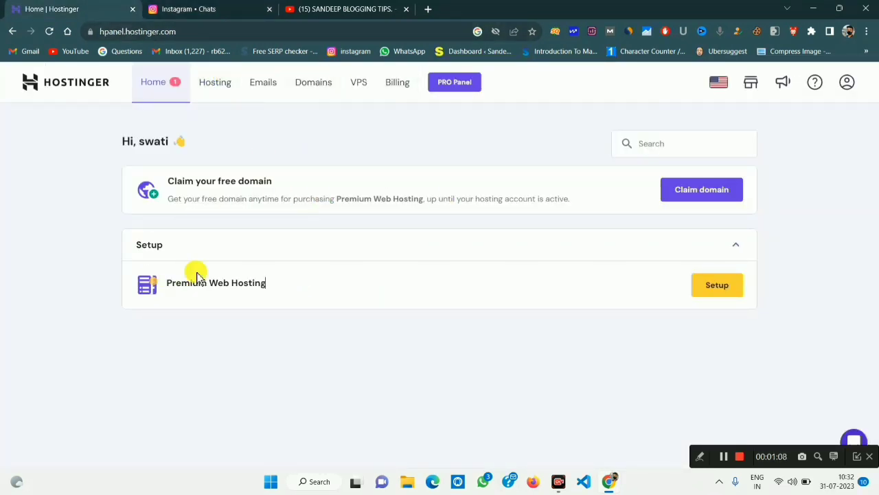
Box the Claim your free domain card and Premium Web Hosting row in red, then return to Instagram.
click(700, 456)
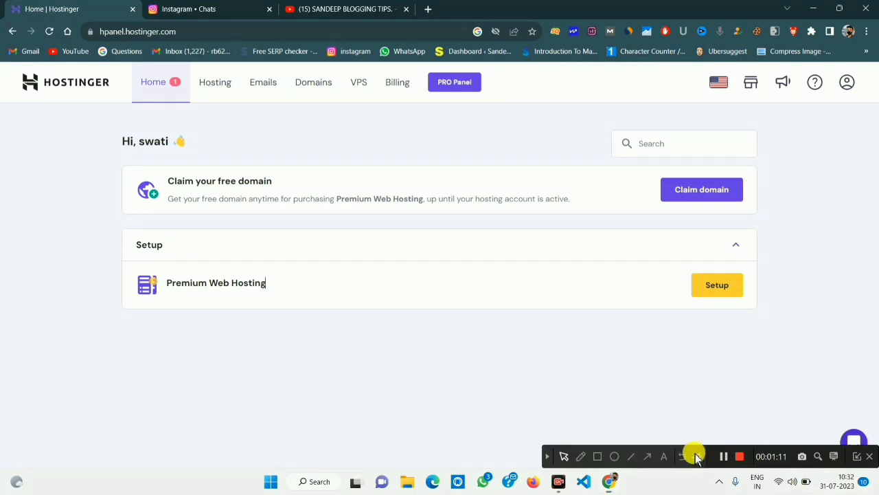
click(597, 456)
mouse_move(127, 163)
mouse_down()
mouse_move(245, 208)
mouse_move(765, 224)
mouse_up()
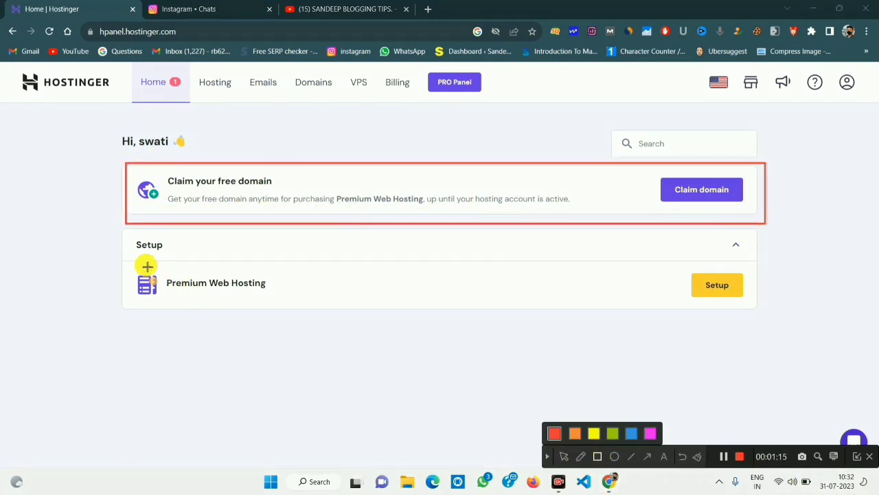
mouse_move(121, 253)
mouse_down()
mouse_move(251, 298)
mouse_move(765, 309)
mouse_up()
drag(162, 173, 285, 188)
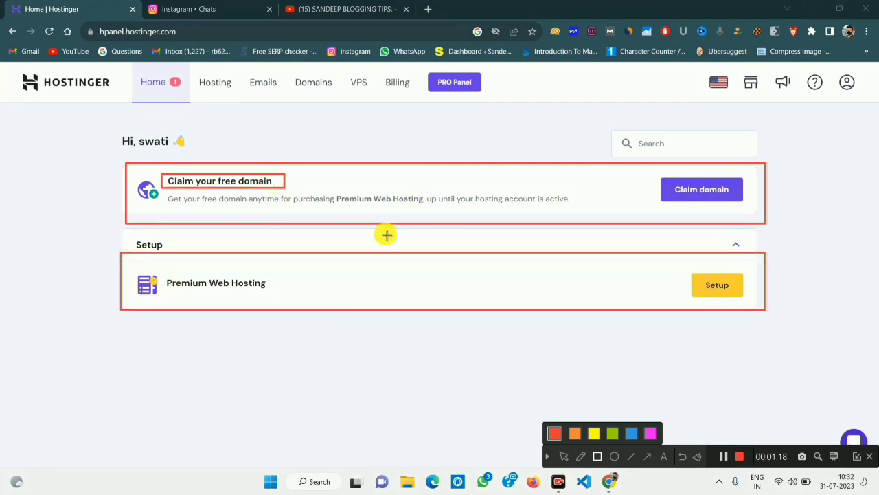
click(547, 457)
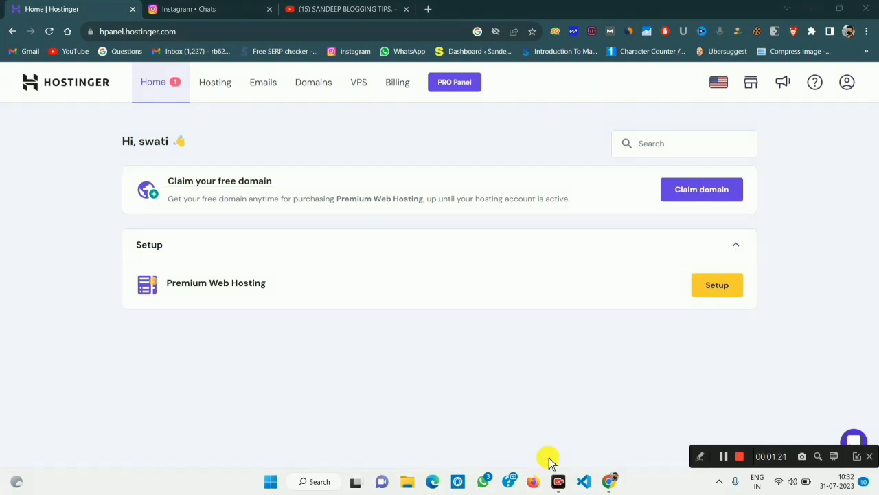
click(185, 7)
scroll(624, 332, up, 5)
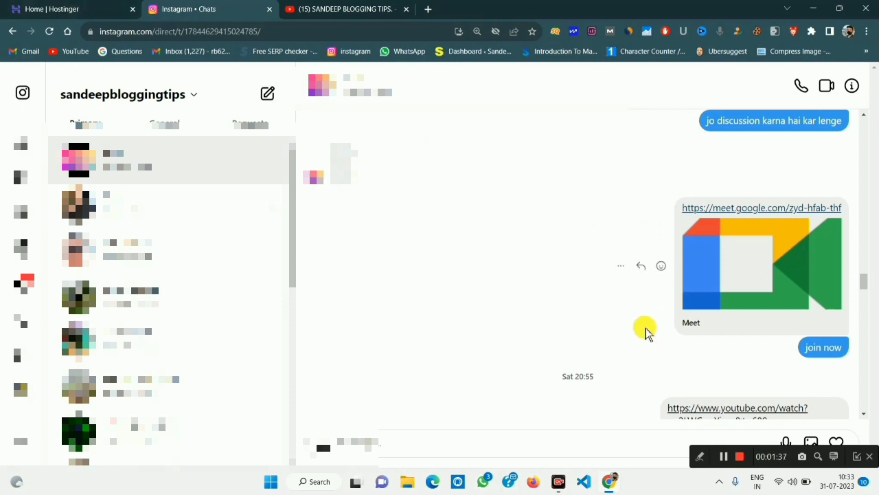
Scroll the Instagram chat through the suggested domain list and glance at the Hostinger dashboard.
scroll(644, 330, down, 10)
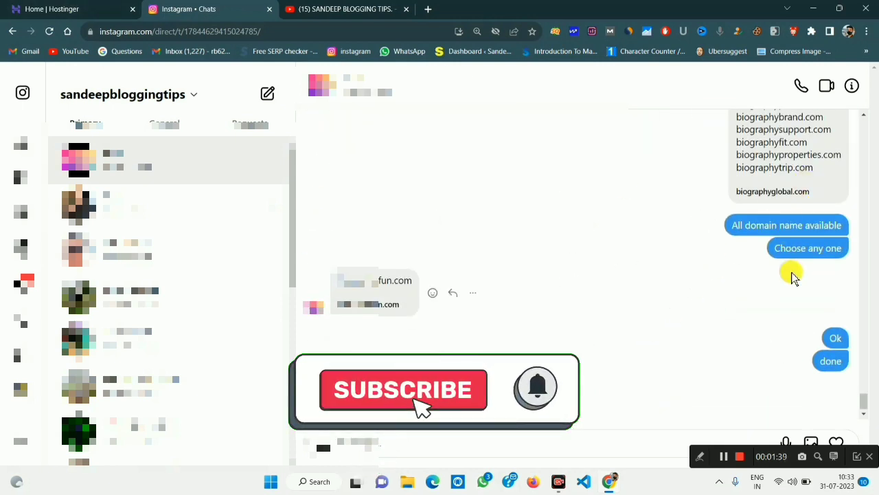
scroll(556, 181, up, 5)
scroll(594, 289, up, 4)
scroll(618, 293, down, 3)
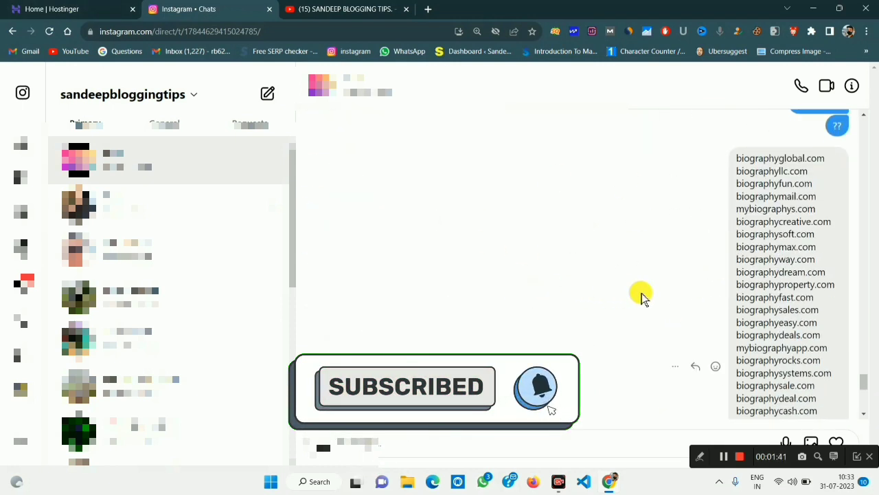
scroll(785, 337, down, 5)
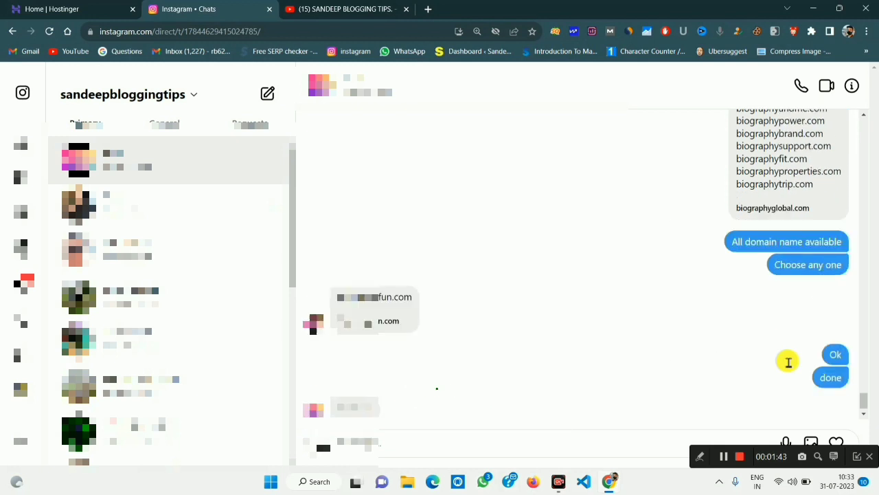
scroll(791, 316, up, 4)
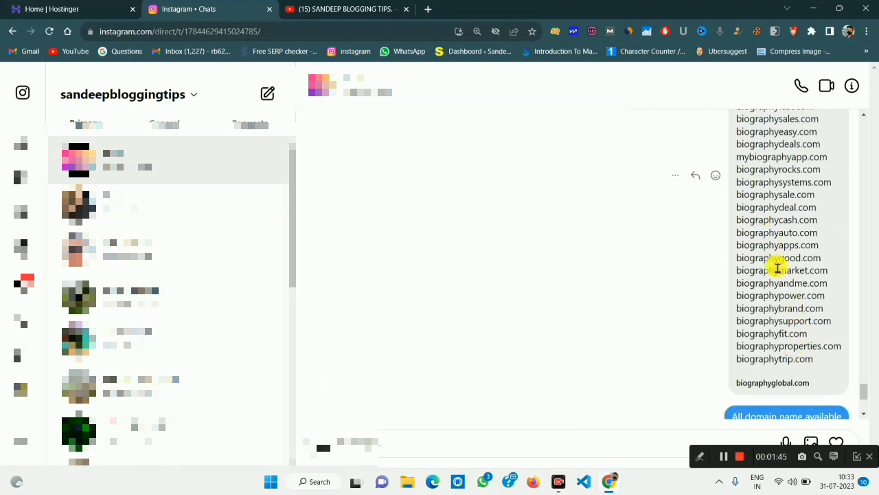
click(31, 9)
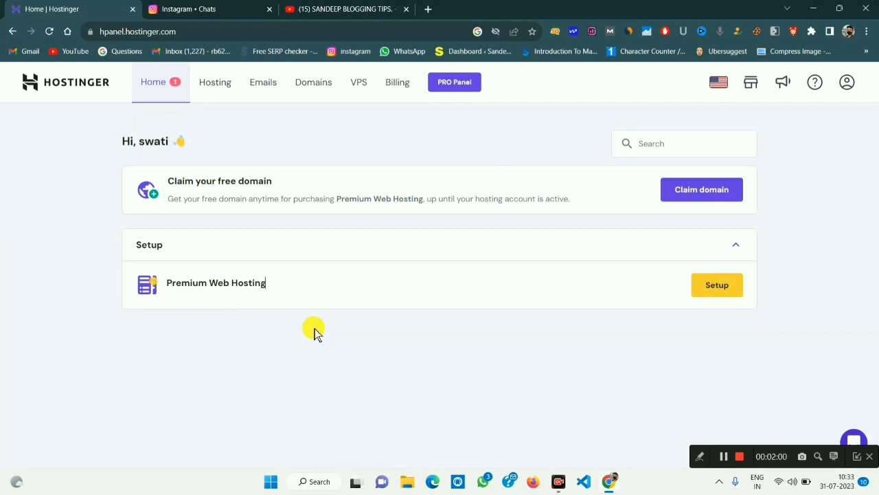
click(725, 457)
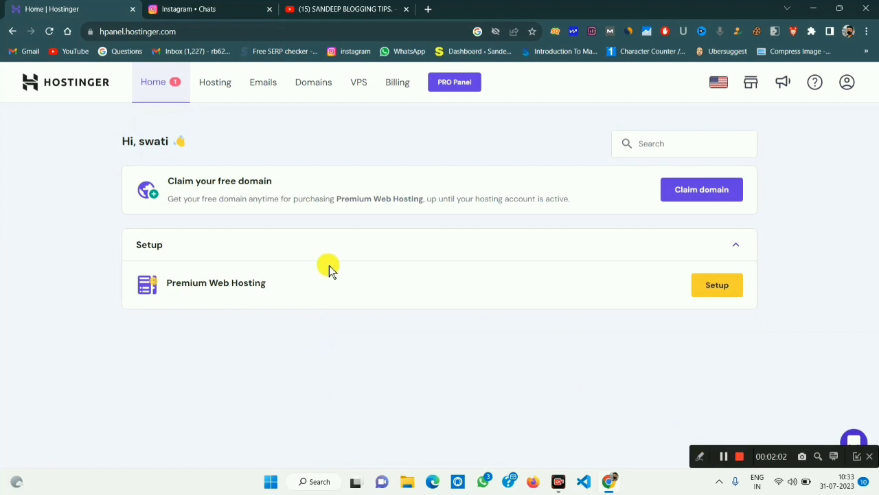
Highlight the suggested domain names in the chat to spot biographyfun.com, then return to Hostinger.
click(206, 7)
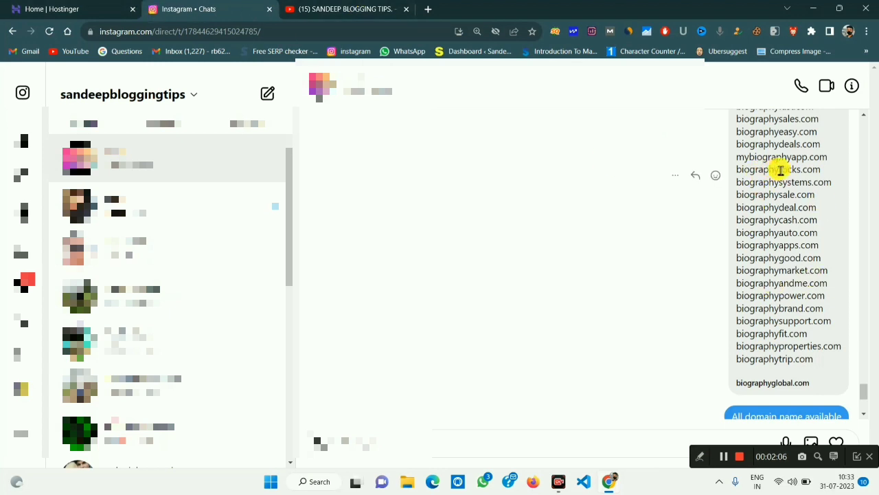
drag(772, 140, 783, 310)
click(784, 310)
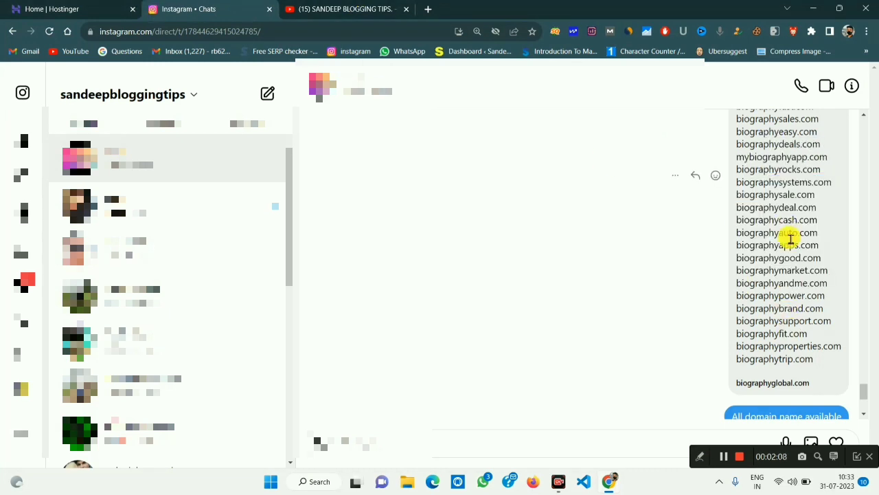
scroll(789, 290, down, 3)
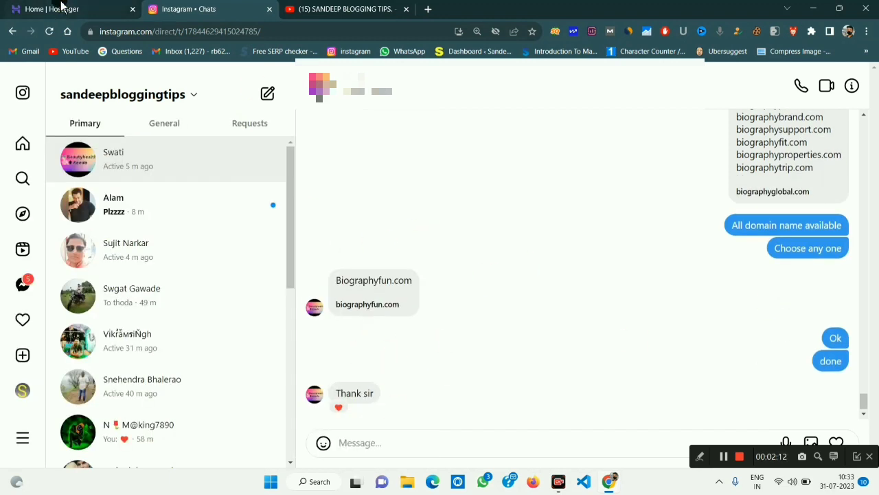
click(62, 9)
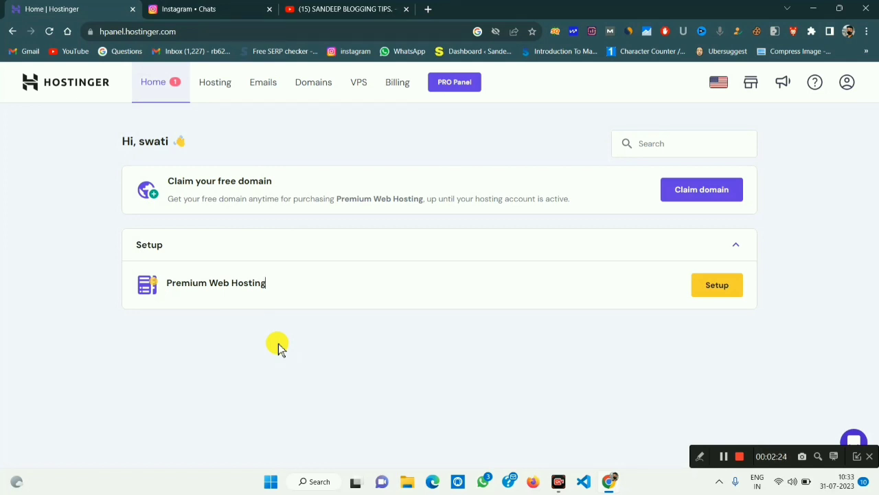
Open the redirect-error video from the YouTube channel page in a new tab.
click(300, 9)
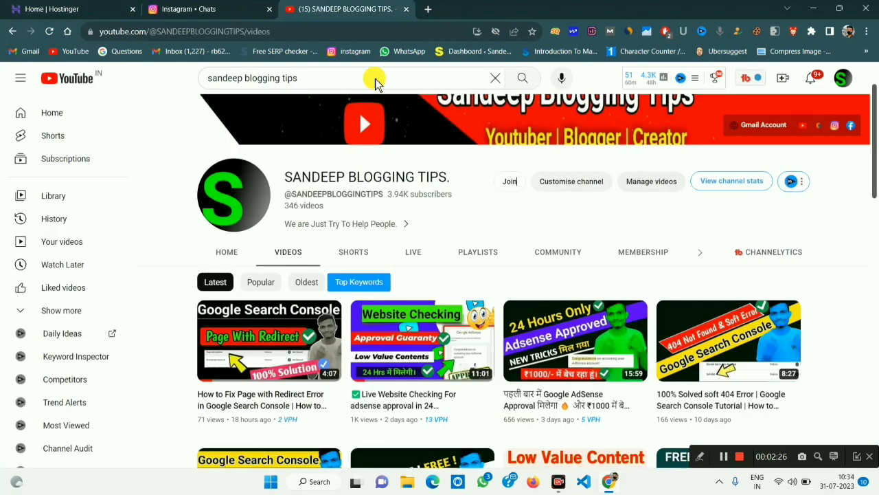
right_click(246, 341)
click(286, 144)
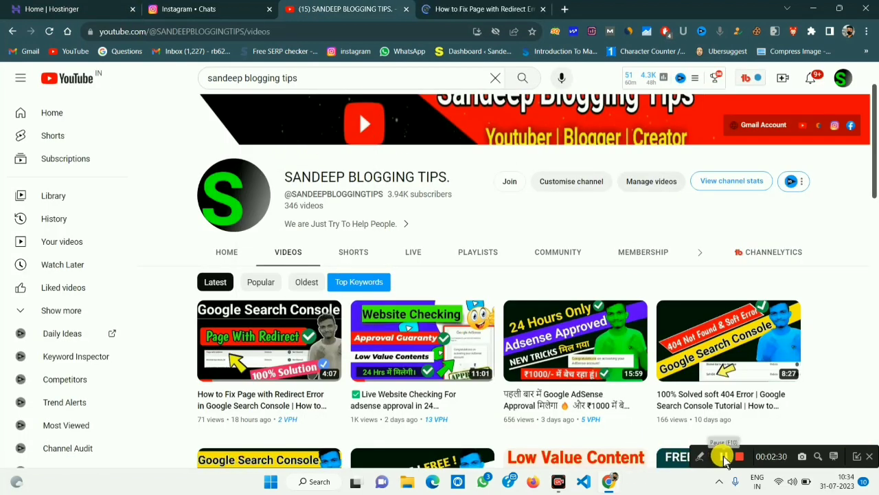
click(457, 9)
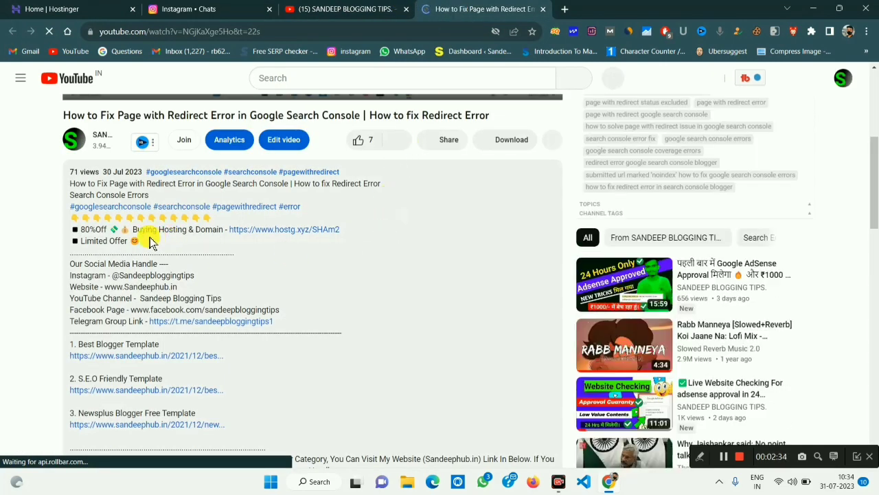
Highlight the 80%Off hosting offer in the description and open its hostg.xyz link in a new tab.
click(704, 457)
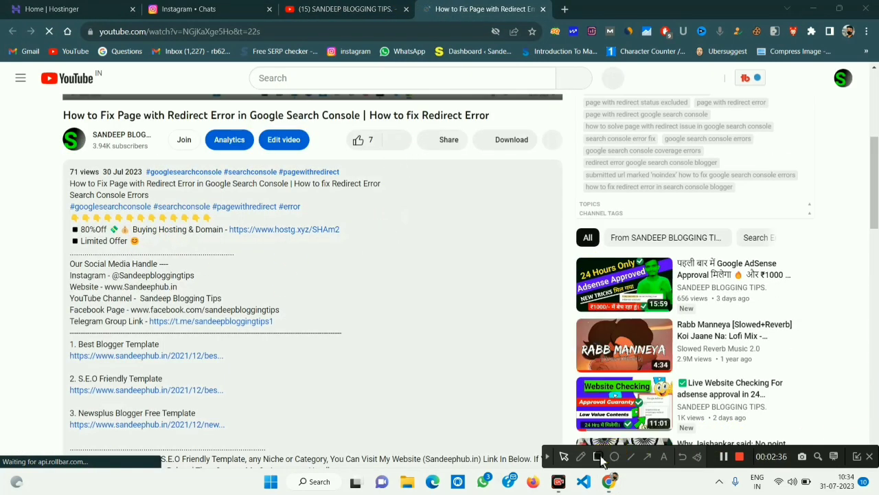
click(598, 456)
mouse_move(62, 227)
mouse_down()
mouse_move(448, 263)
mouse_move(448, 256)
mouse_up()
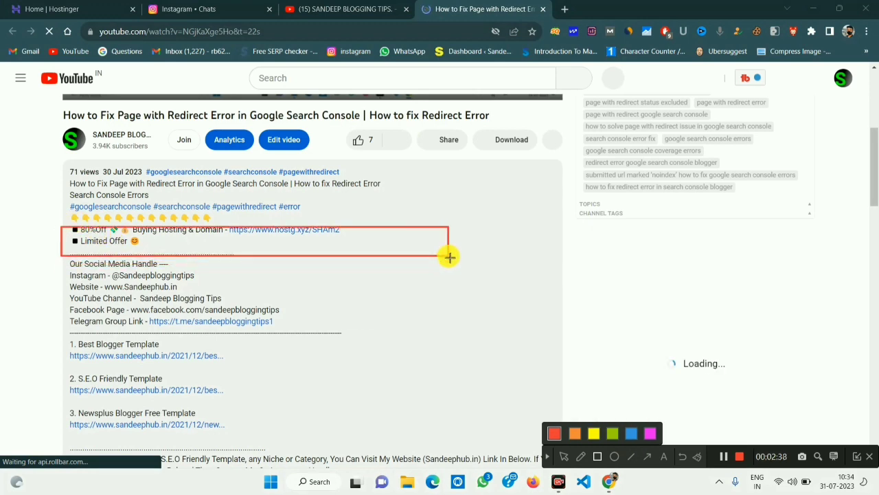
click(564, 456)
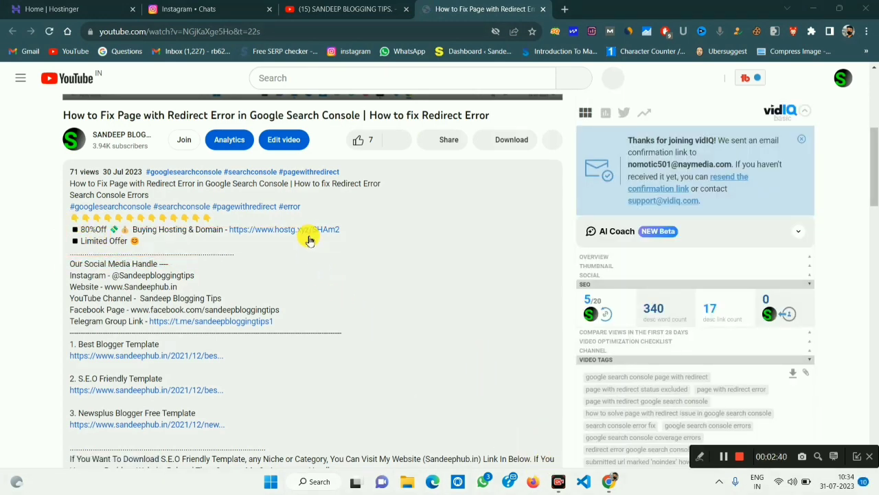
right_click(307, 230)
click(357, 239)
click(603, 8)
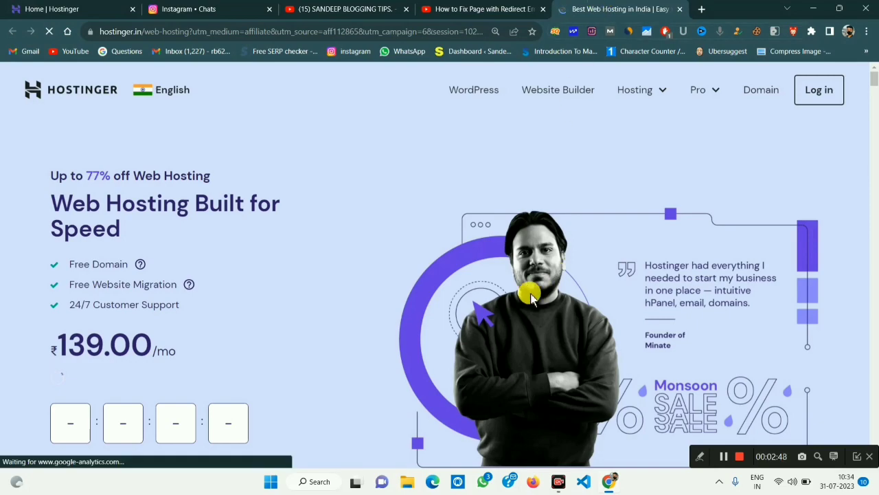
Compare the Single ₹69, Premium ₹139, Business ₹249 and Cloud Startup ₹699 plans, then return to hPanel home.
scroll(527, 290, down, 15)
scroll(479, 300, up, 12)
scroll(479, 301, down, 10)
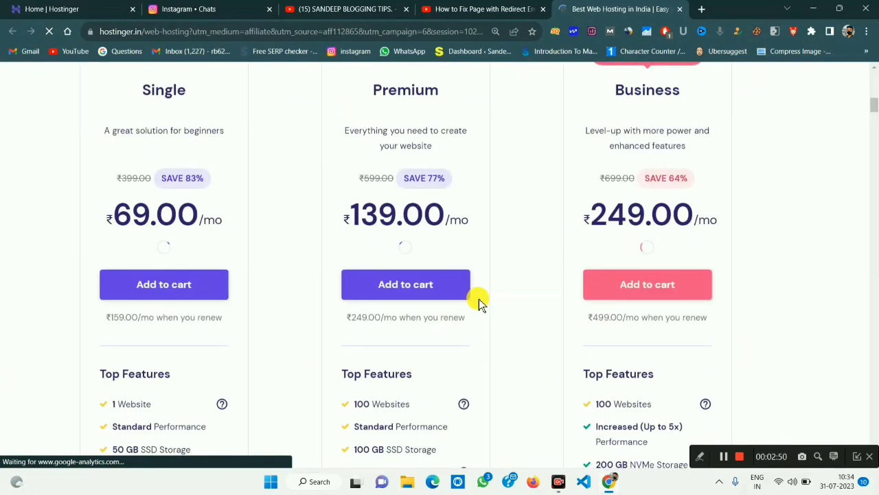
scroll(479, 299, up, 8)
scroll(479, 300, down, 6)
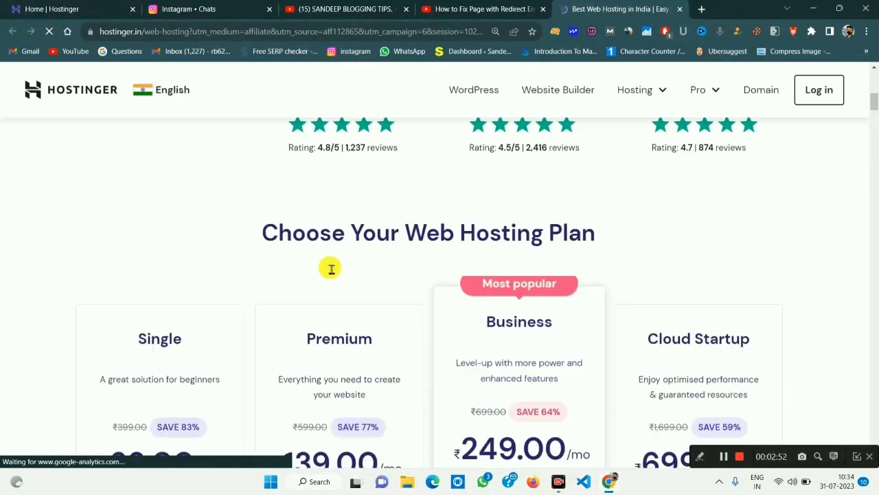
scroll(357, 258, up, 4)
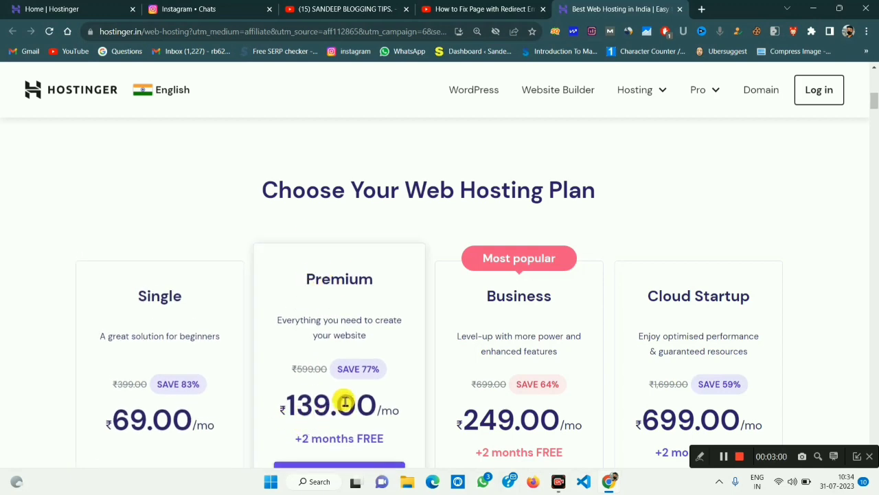
scroll(340, 398, down, 5)
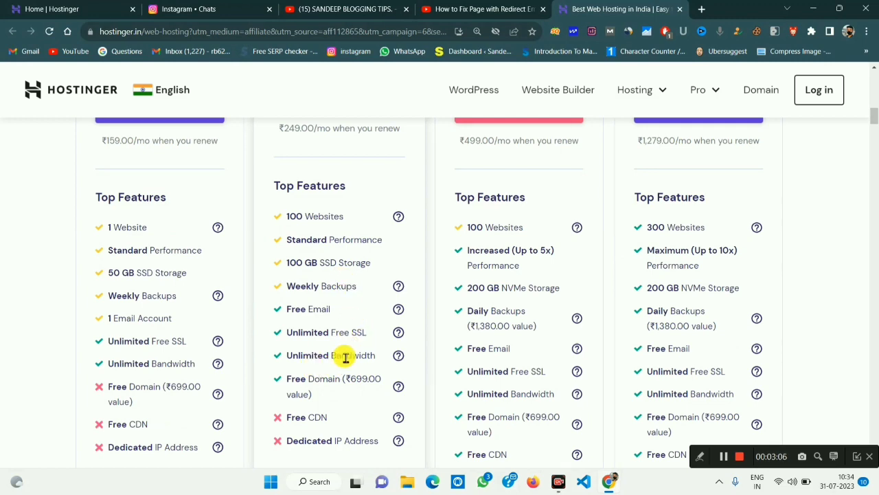
scroll(346, 357, down, 10)
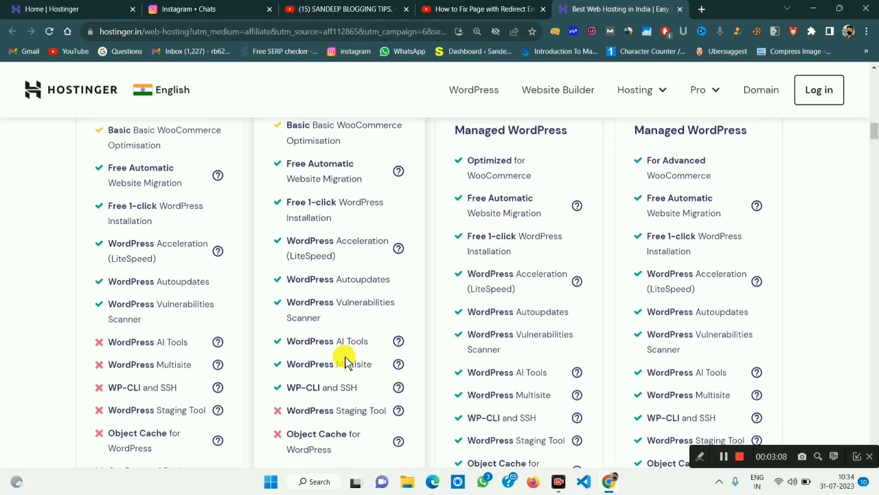
scroll(346, 359, up, 15)
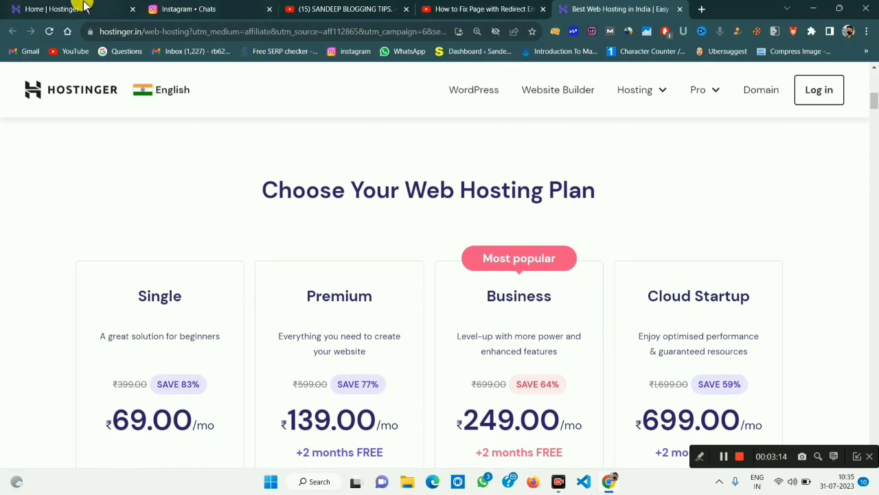
click(78, 7)
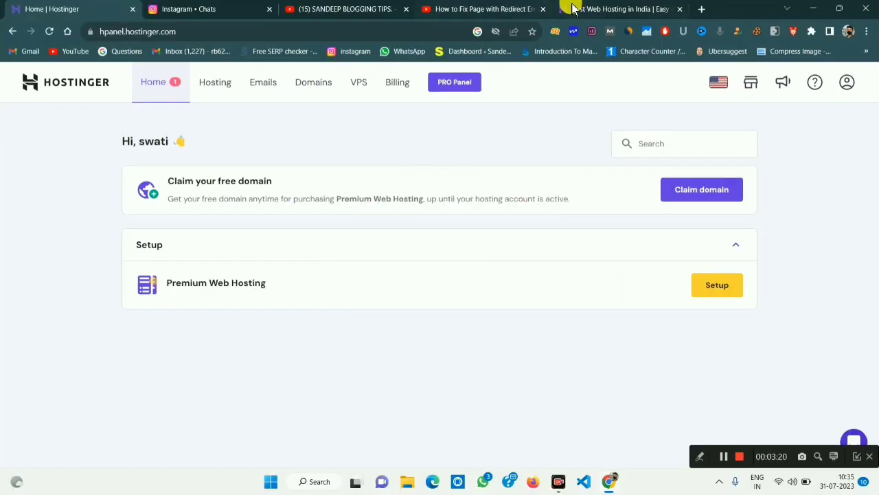
Close the redirect tutorial tab and start Setup for the Premium Web Hosting plan.
click(544, 14)
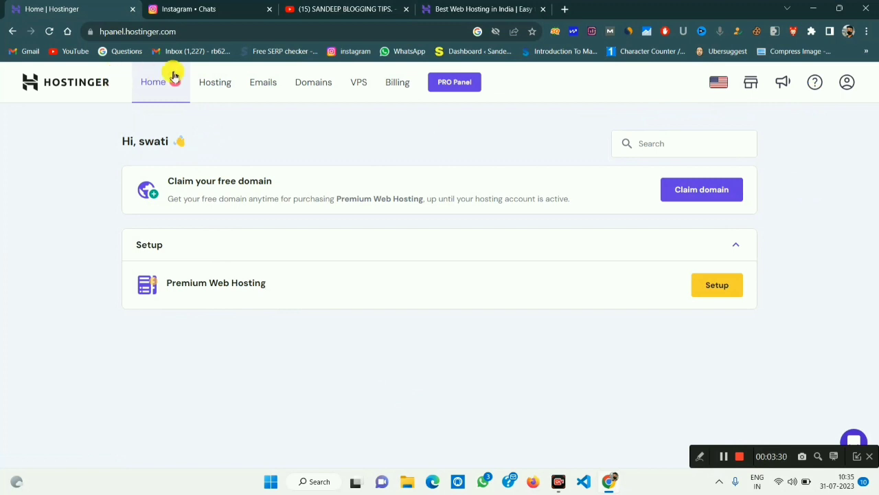
click(846, 86)
click(846, 86)
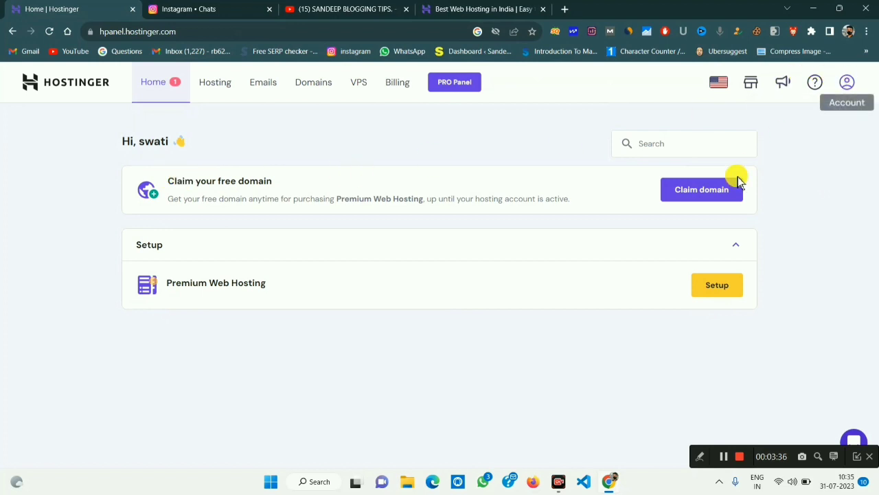
click(717, 285)
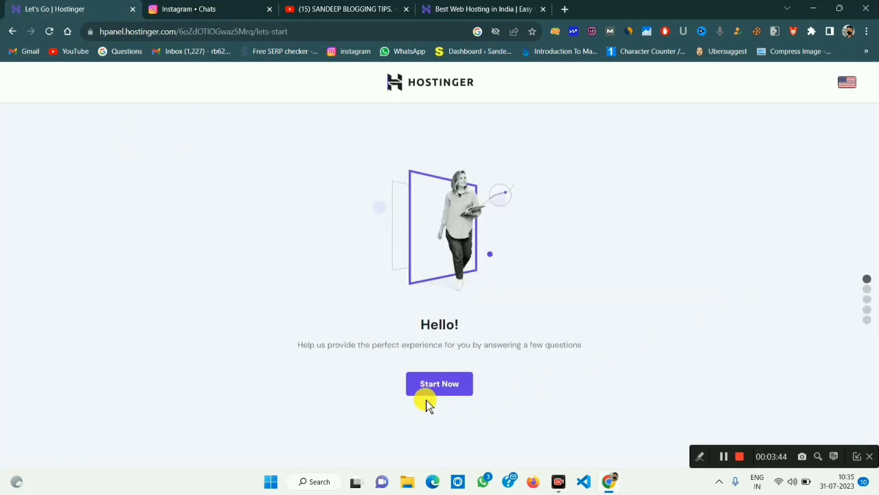
Start the onboarding questions and answer that the website is for myself.
click(431, 390)
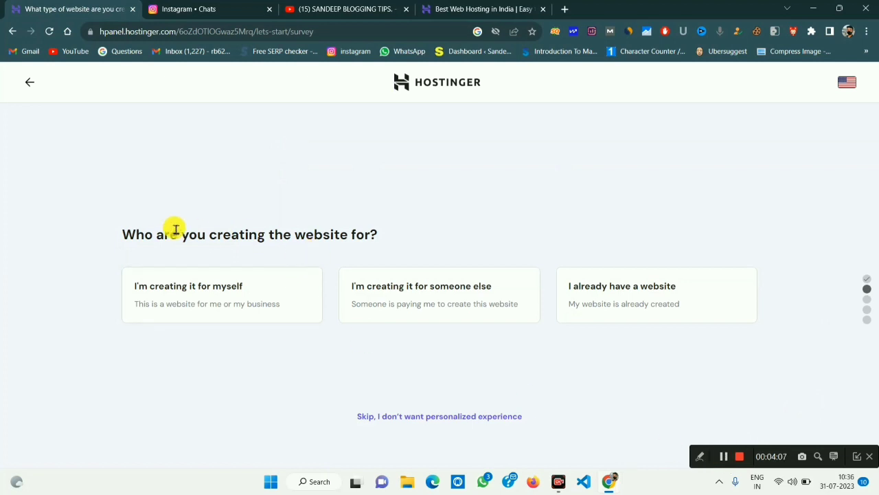
drag(164, 234, 426, 229)
click(450, 227)
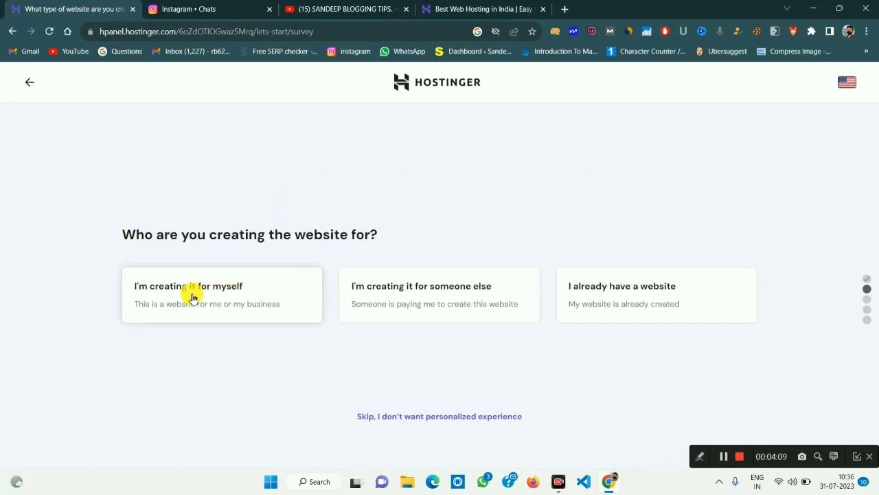
click(155, 290)
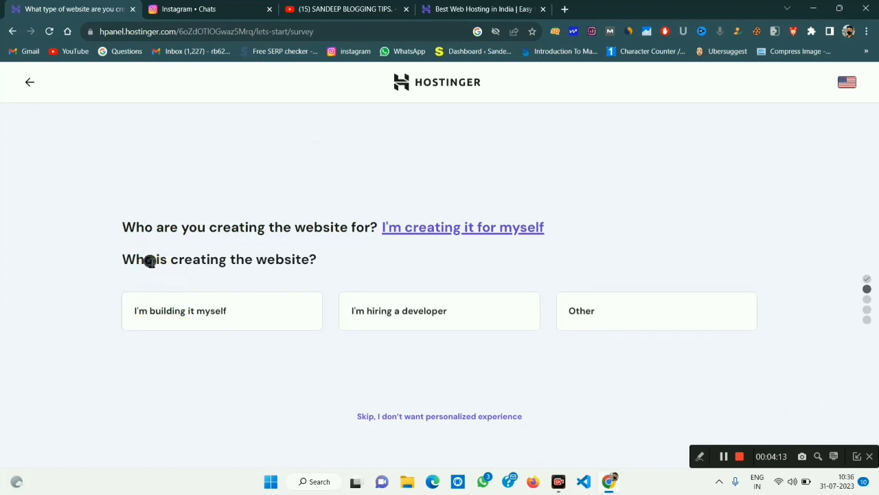
Answer that I'm building it myself, choose Blog as the website type, and decline help.
drag(150, 261, 353, 261)
click(377, 262)
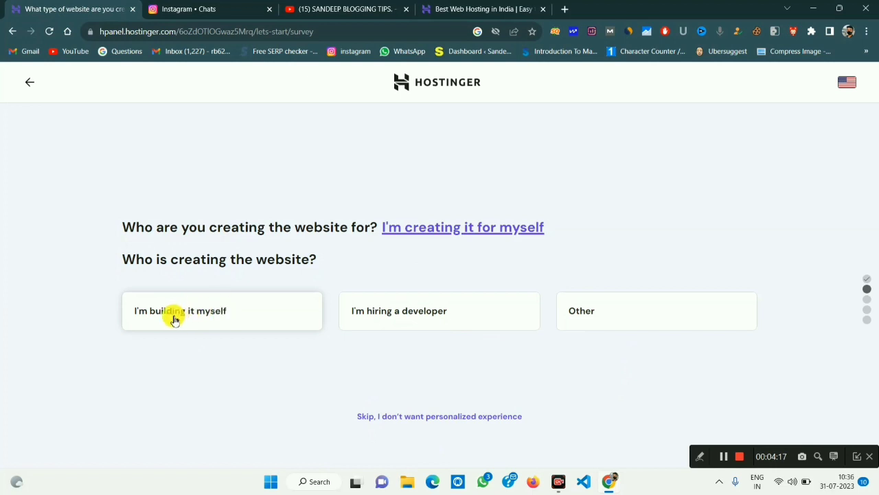
click(220, 316)
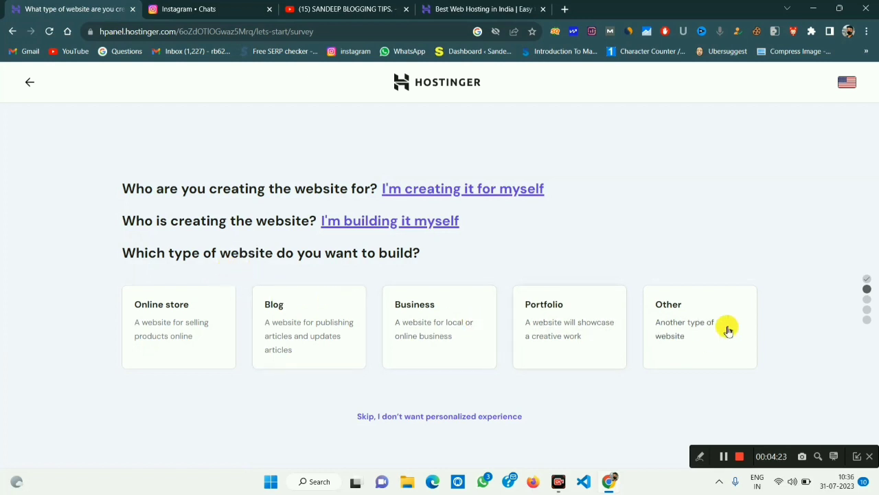
click(324, 338)
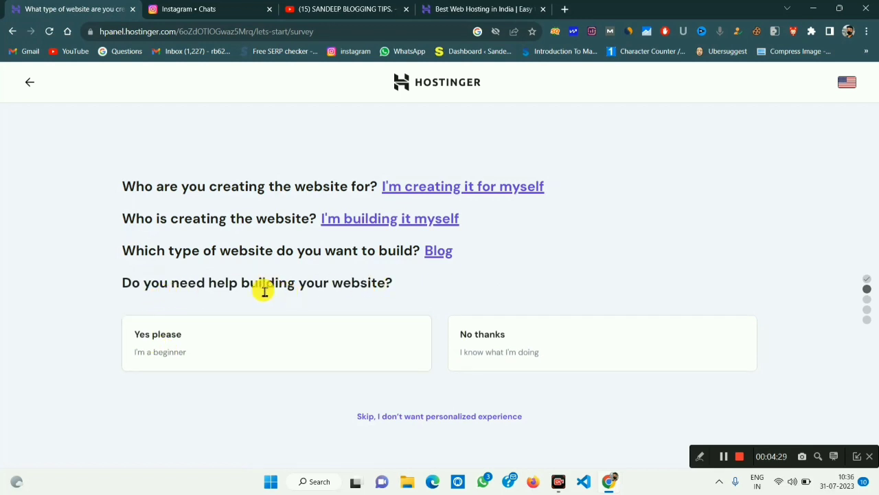
drag(260, 285, 440, 289)
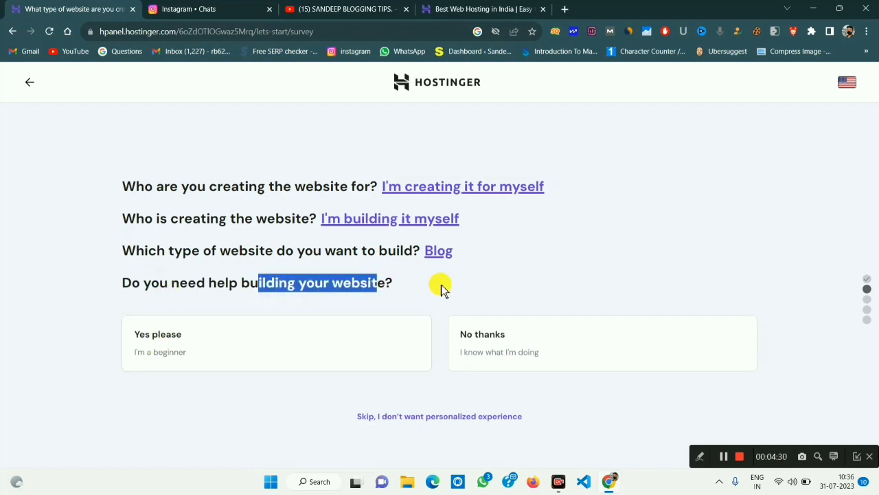
click(510, 350)
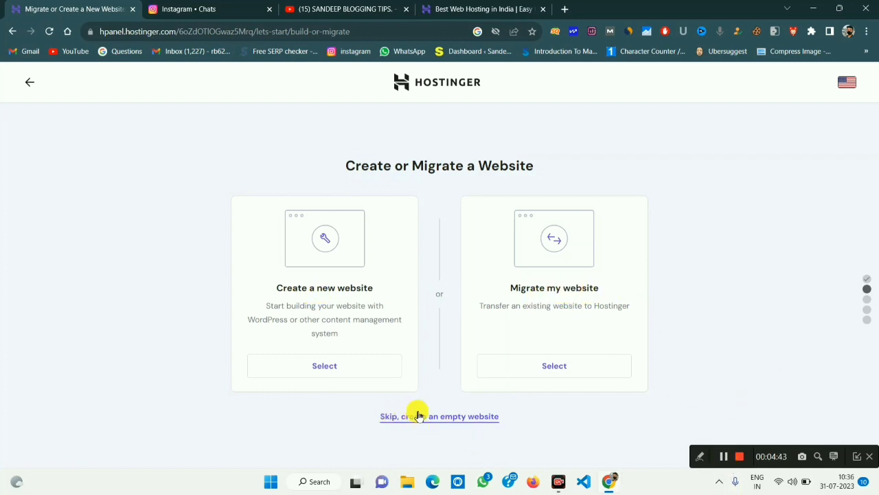
Create an empty website, mark up the domain options in red, then select Claim a Free Domain.
click(417, 416)
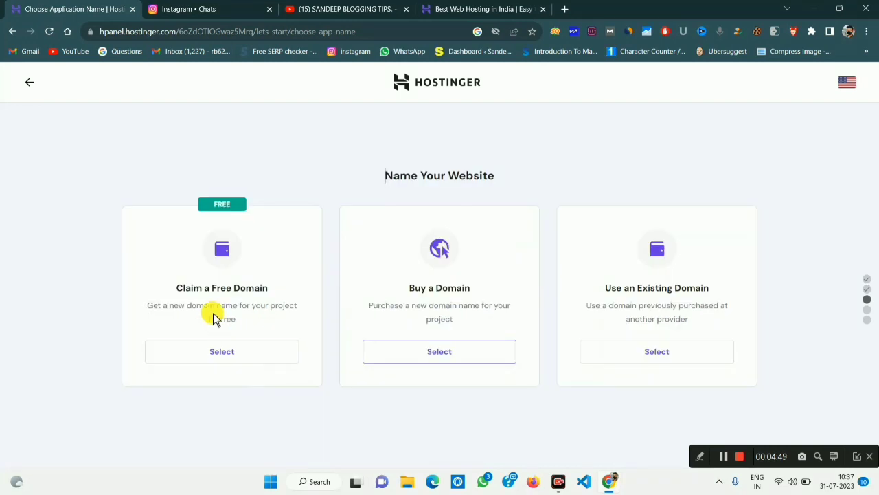
click(700, 457)
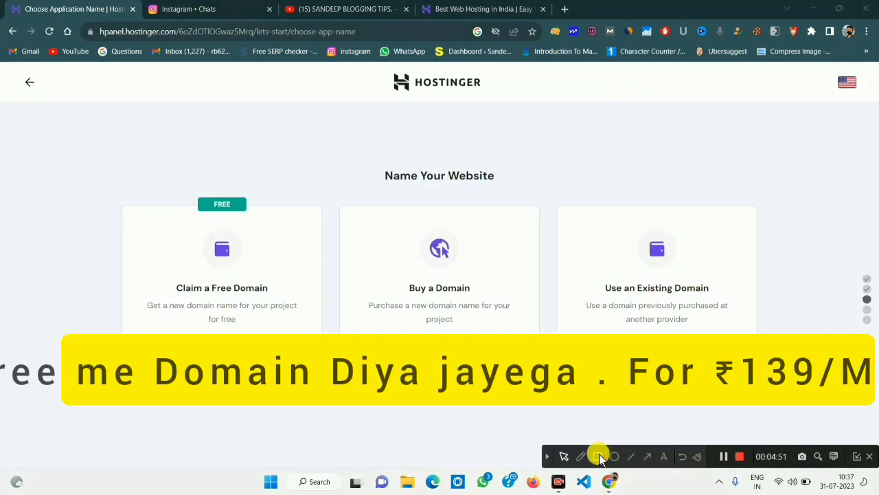
click(597, 456)
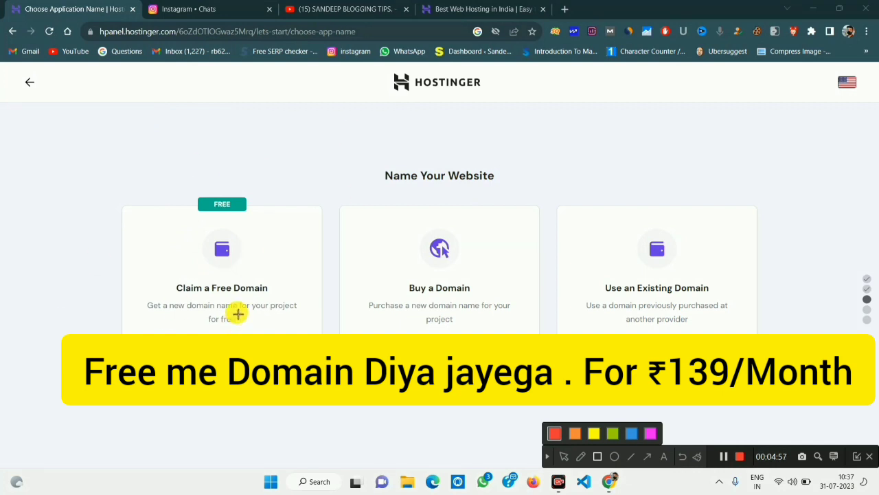
drag(158, 263, 323, 344)
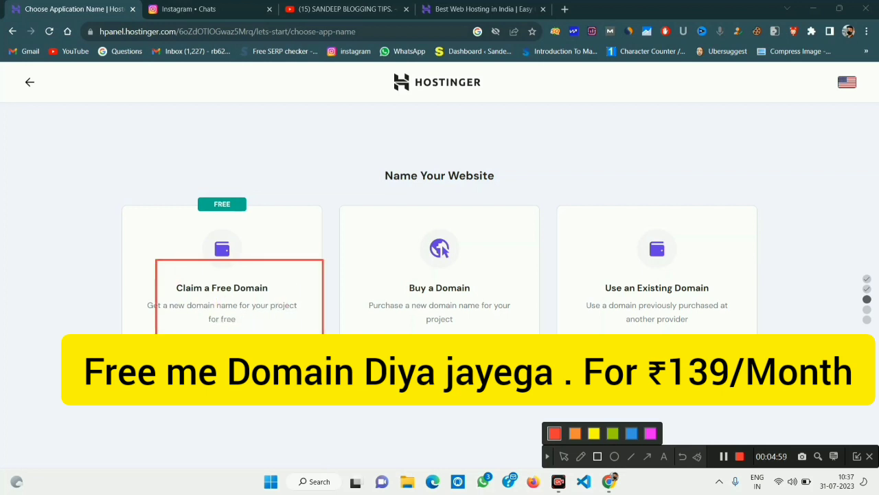
drag(184, 196, 265, 219)
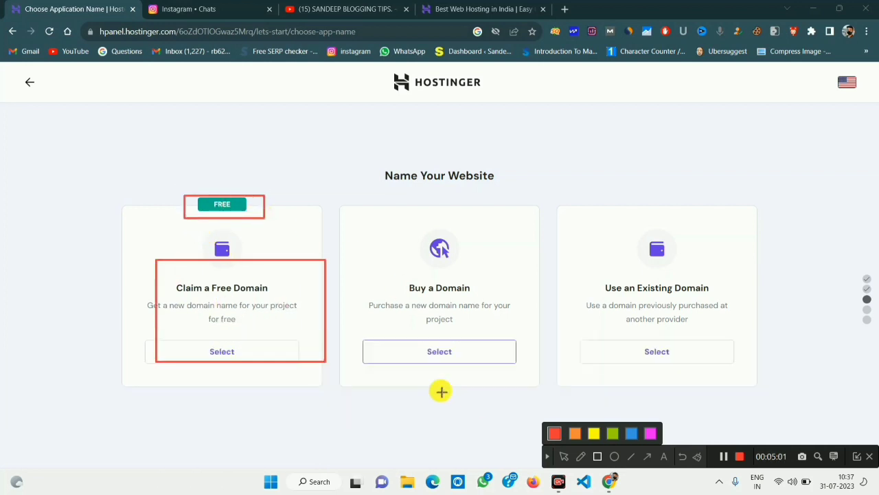
drag(395, 276, 516, 334)
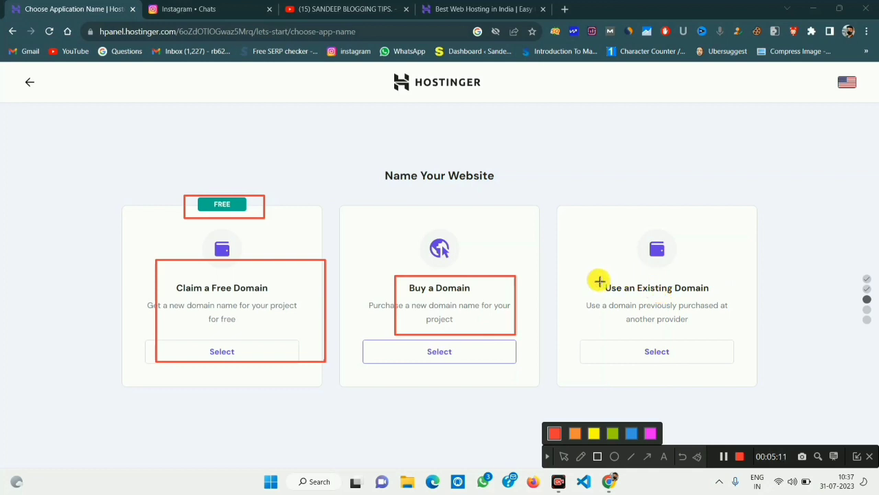
drag(599, 279, 756, 336)
drag(182, 192, 311, 228)
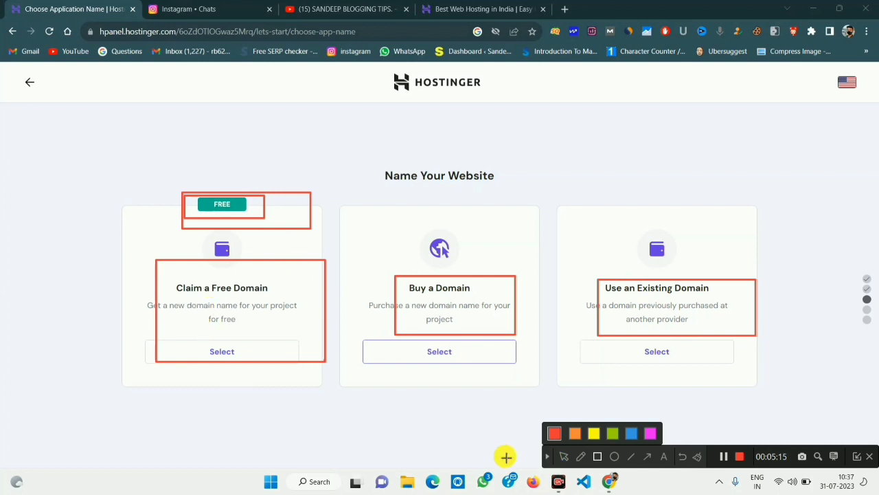
click(548, 455)
click(232, 348)
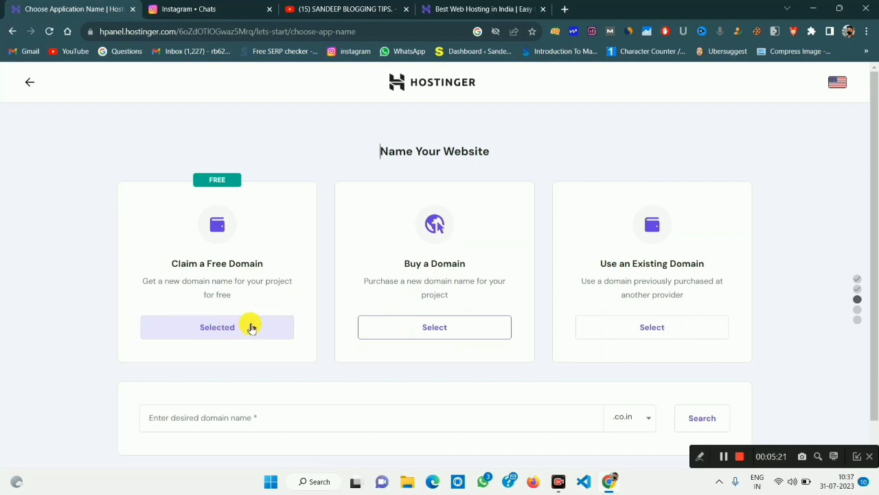
Paste biographyfun.com into the domain field and delete the trailing .com.
scroll(268, 351, down, 1)
click(235, 376)
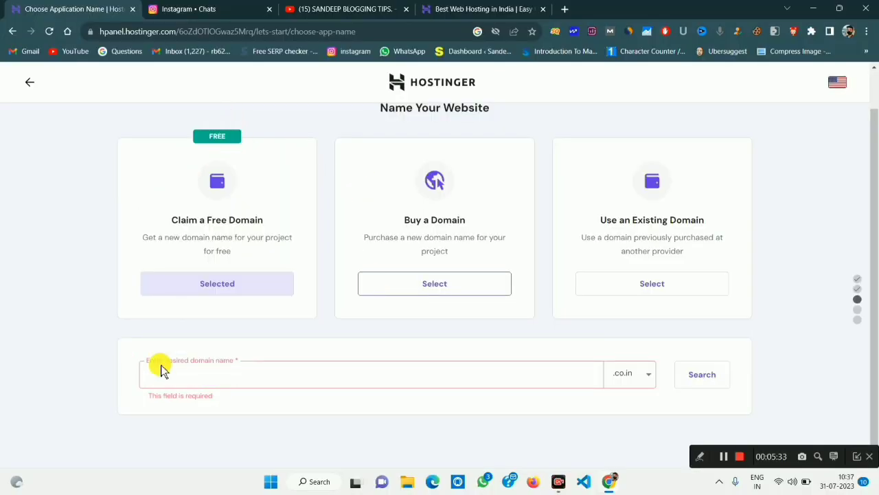
right_click(160, 378)
click(208, 257)
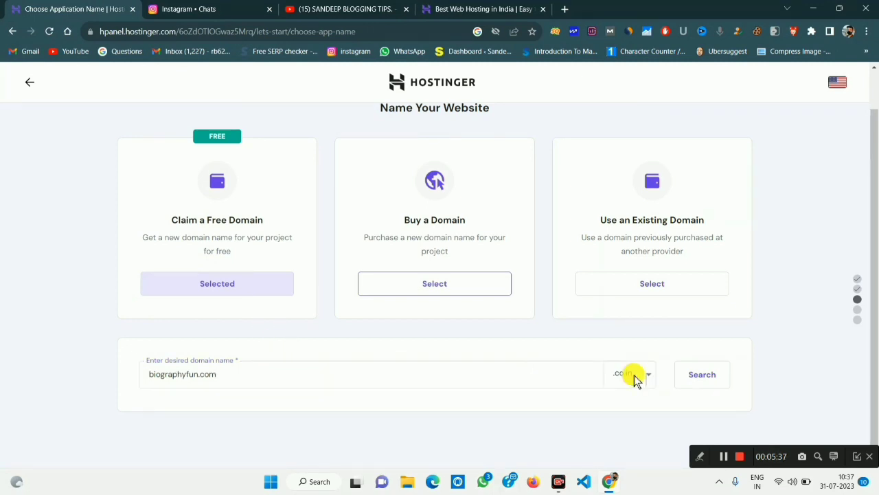
click(258, 379)
key(BackSpace)
key(BackSpace)
key(BackSpace)
key(BackSpace)
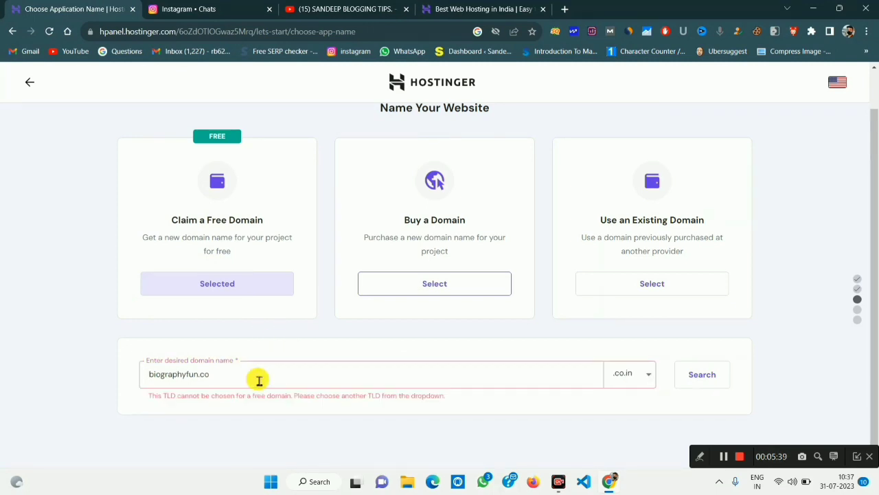
Browse the extension list, confirm biographyfun.com is available, and continue with it.
click(639, 382)
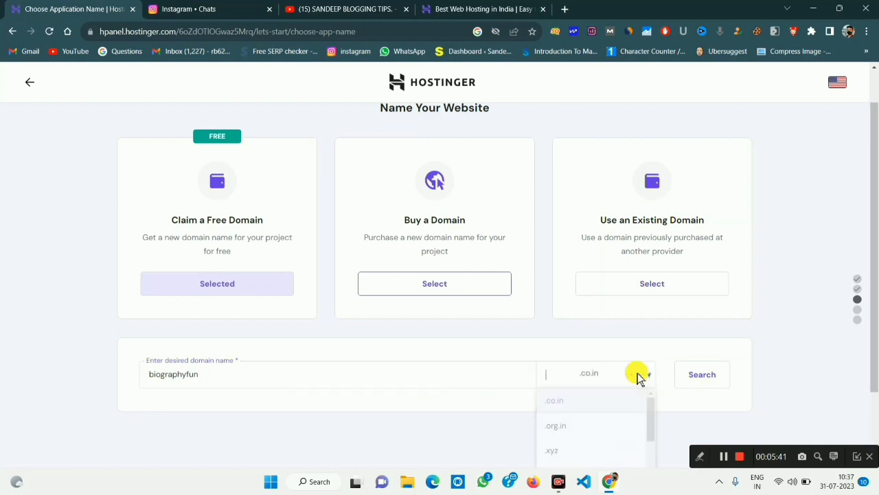
scroll(570, 433, down, 3)
scroll(573, 440, down, 3)
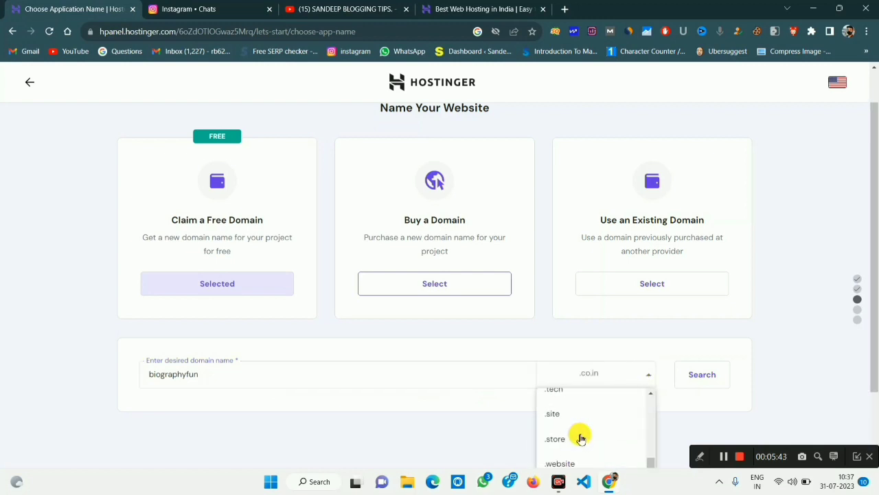
scroll(595, 433, up, 2)
scroll(595, 433, down, 2)
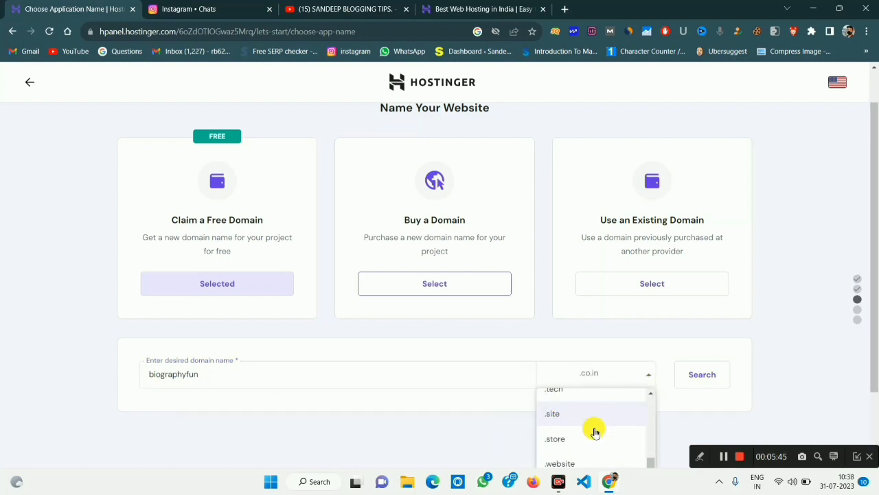
scroll(593, 428, down, 3)
scroll(589, 438, down, 2)
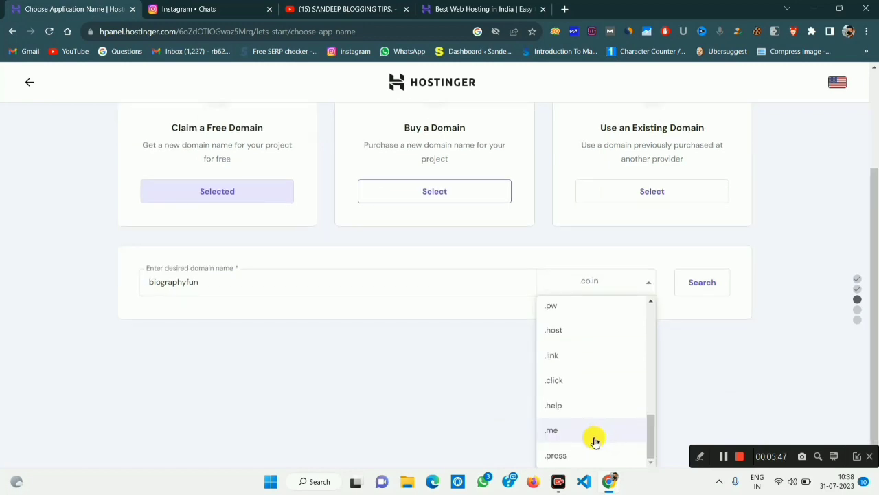
click(723, 457)
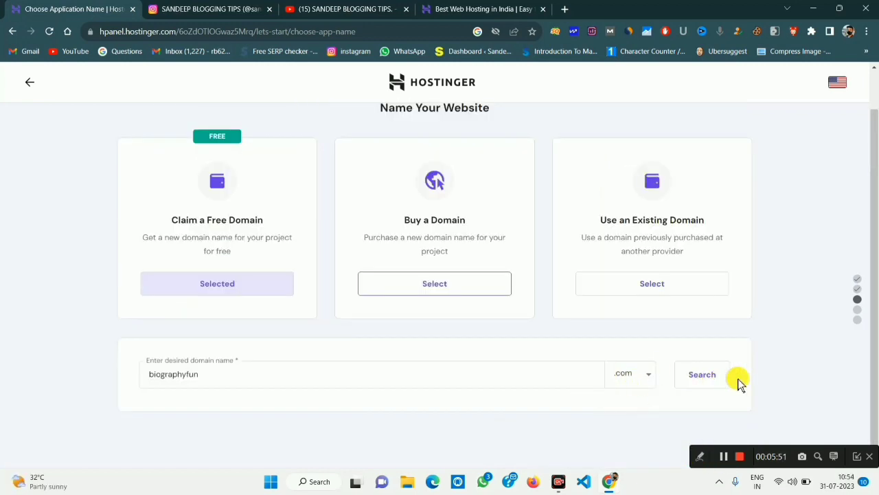
click(711, 376)
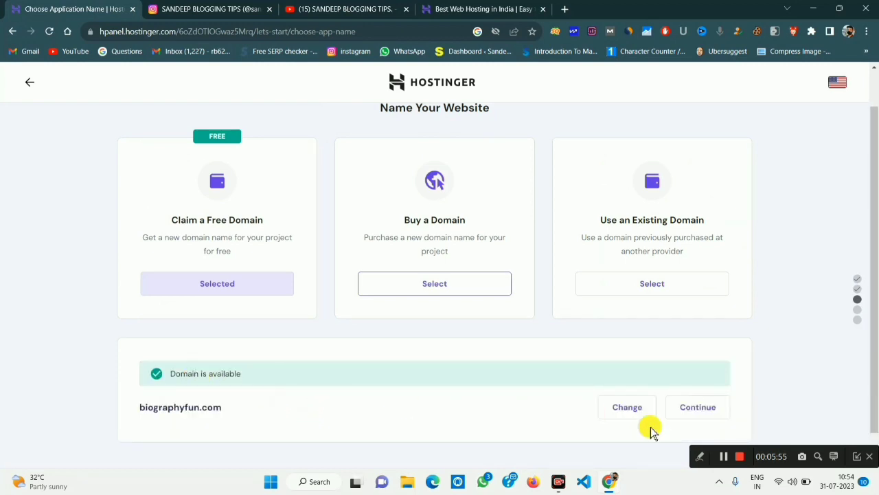
click(700, 413)
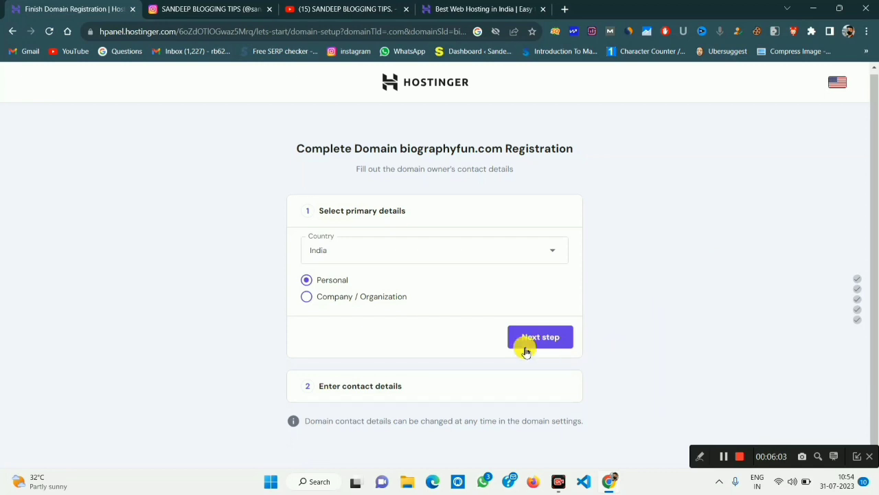
Keep Country India and Personal, move to contact details, and look over the region choices.
click(542, 334)
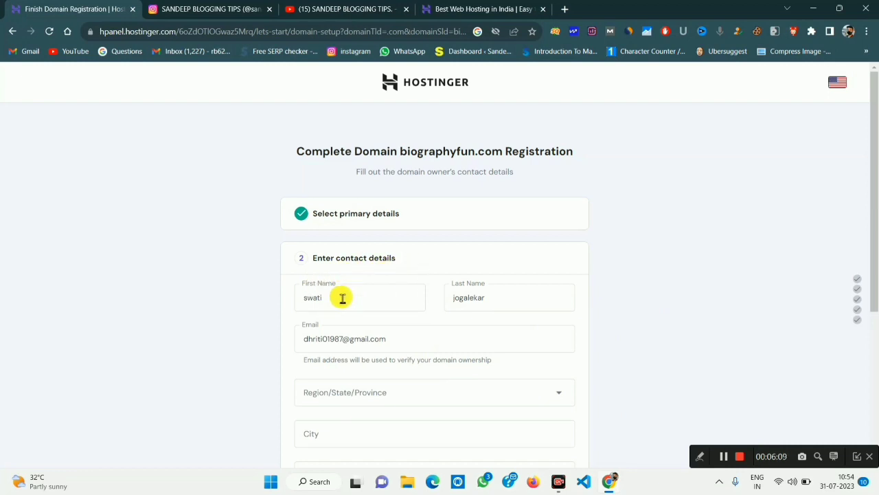
scroll(575, 333, down, 3)
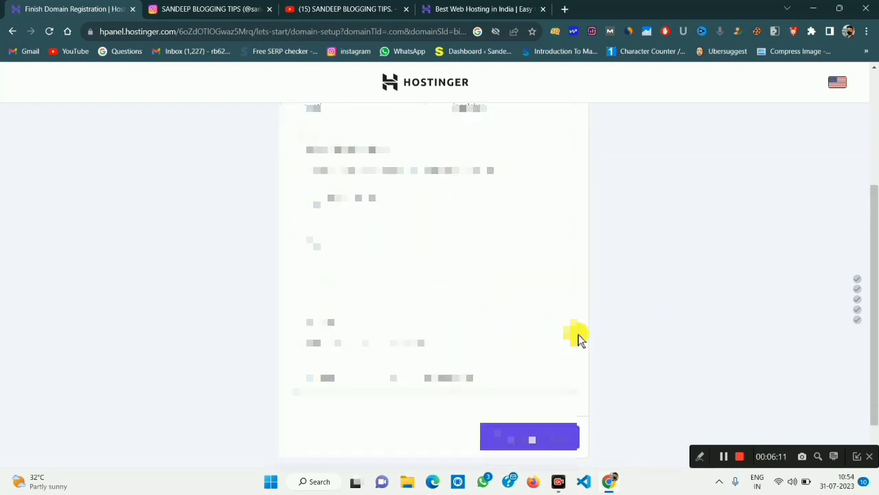
click(385, 199)
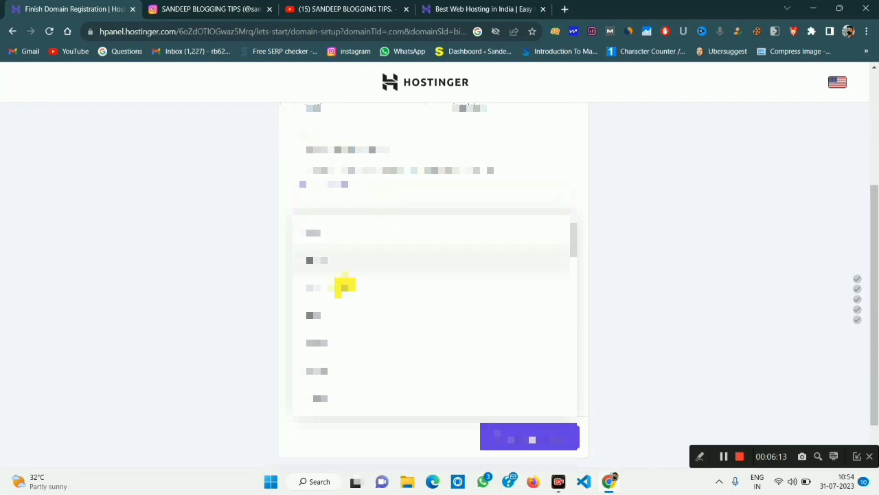
click(662, 289)
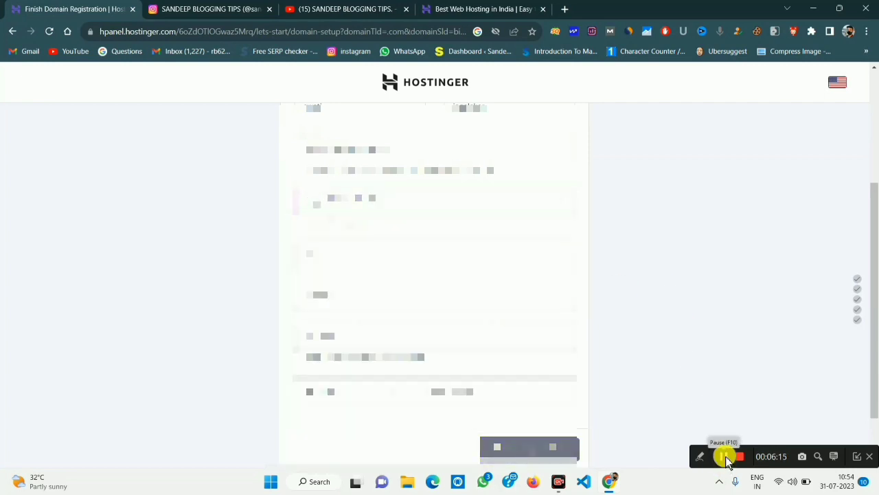
click(725, 456)
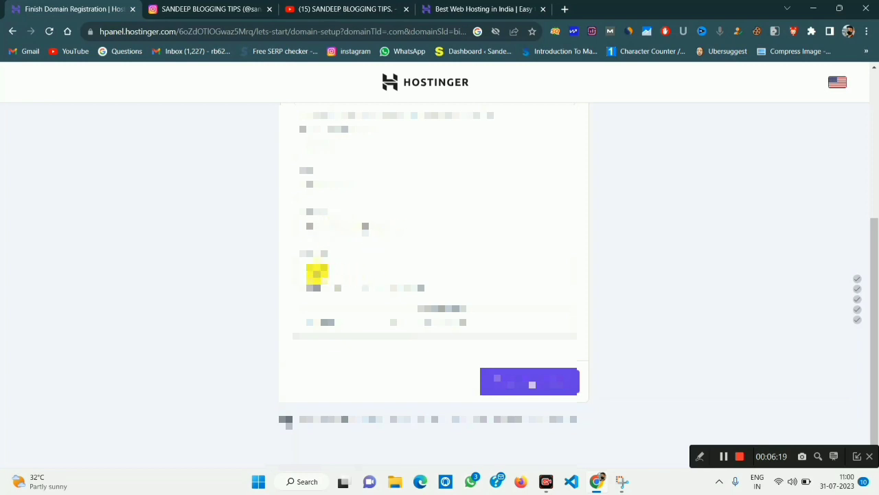
Review the filled-in registrant contact details and submit them.
scroll(474, 261, up, 4)
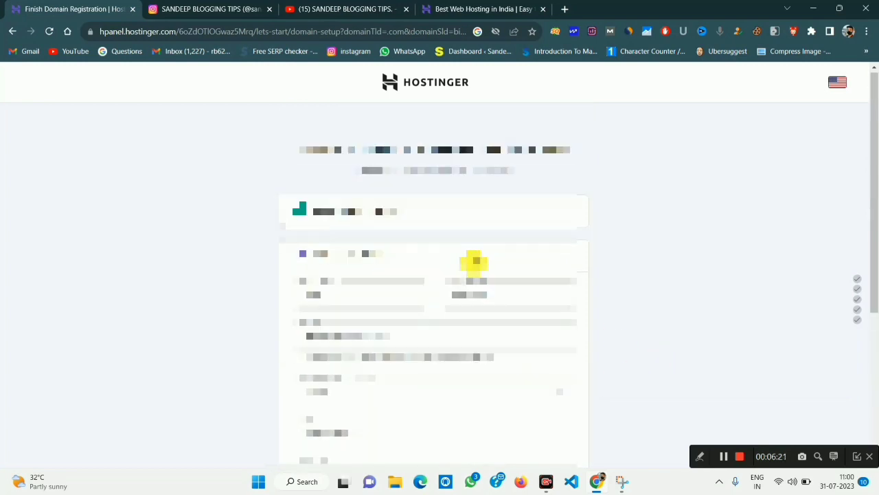
scroll(474, 261, down, 5)
scroll(473, 260, up, 1)
scroll(473, 259, down, 1)
scroll(471, 260, up, 5)
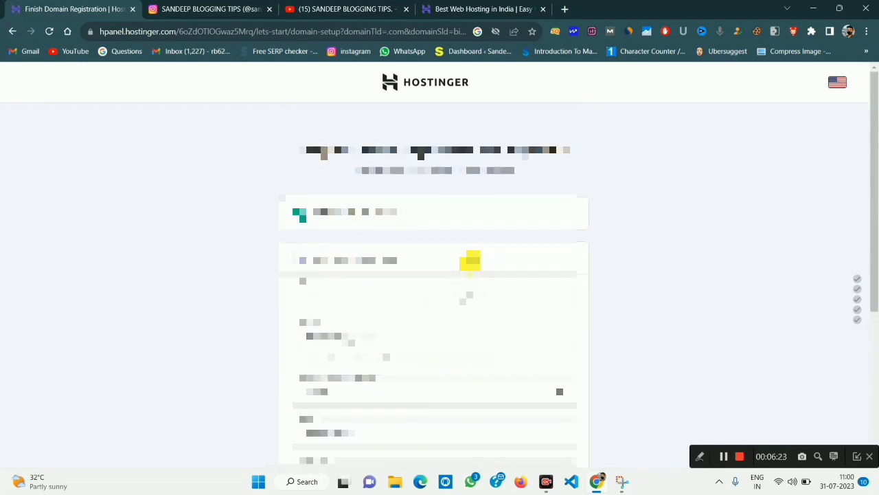
scroll(473, 247, down, 5)
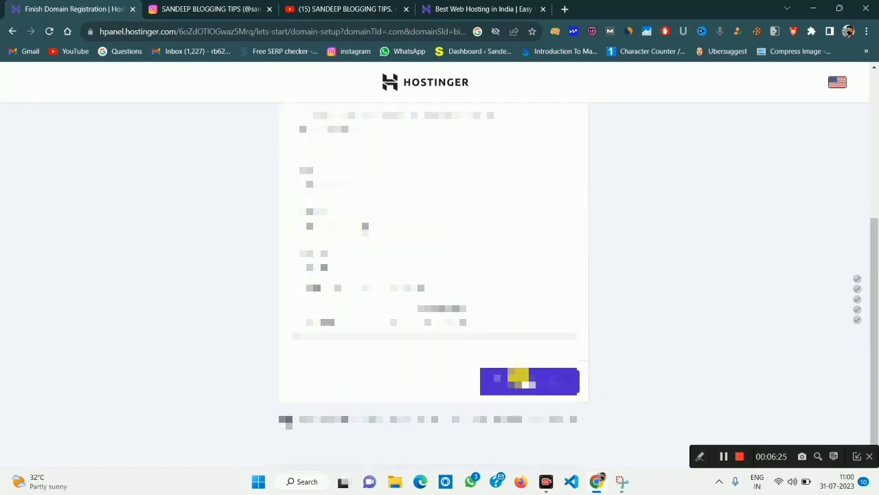
click(519, 378)
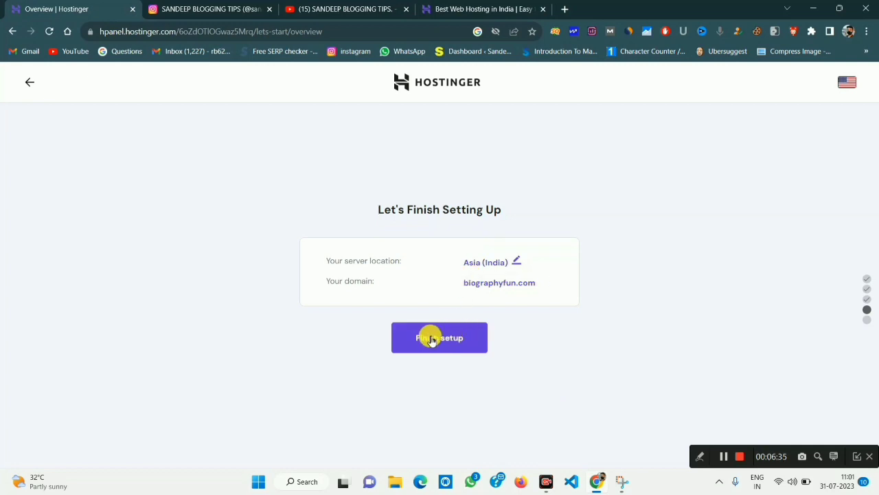
Finish the biographyfun.com website setup and go to its hosting dashboard via Manage Site.
click(429, 336)
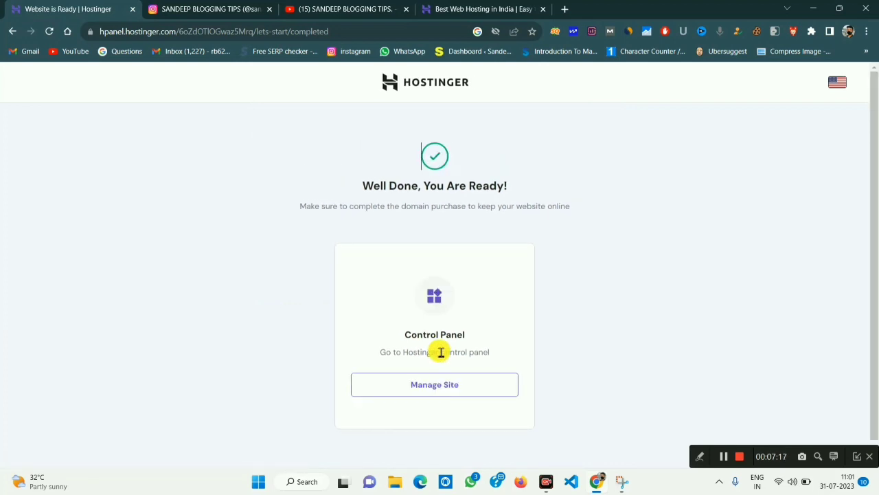
click(447, 391)
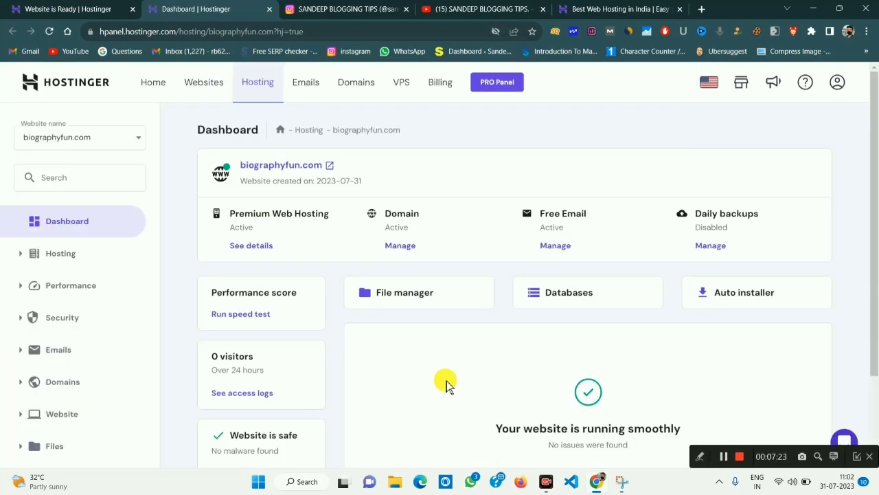
scroll(447, 385, down, 2)
scroll(447, 385, up, 2)
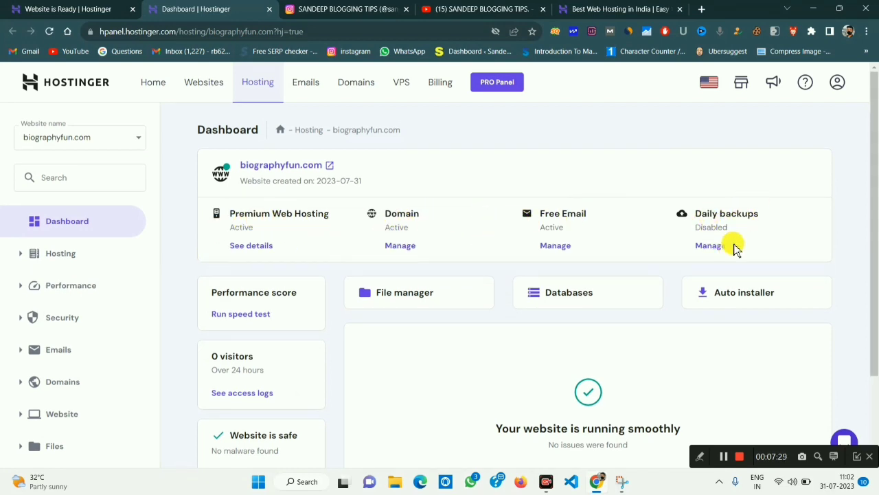
scroll(308, 367, down, 1)
scroll(308, 364, down, 2)
scroll(307, 365, up, 1)
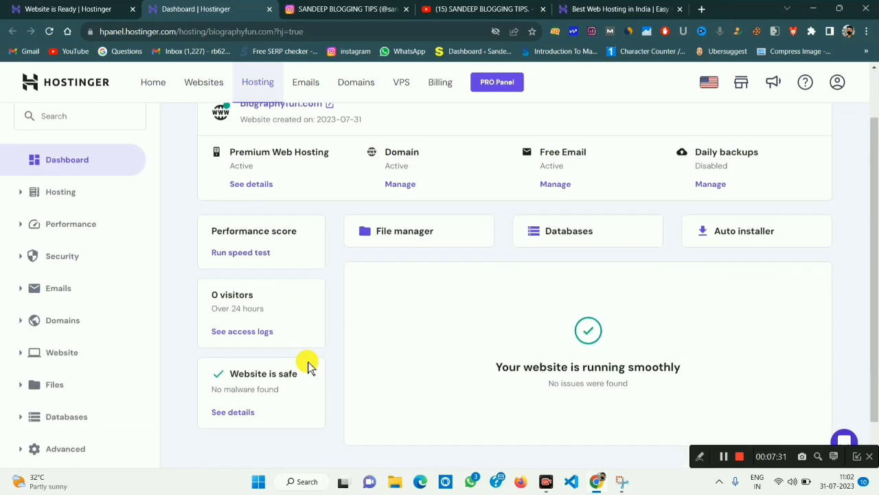
scroll(308, 364, down, 1)
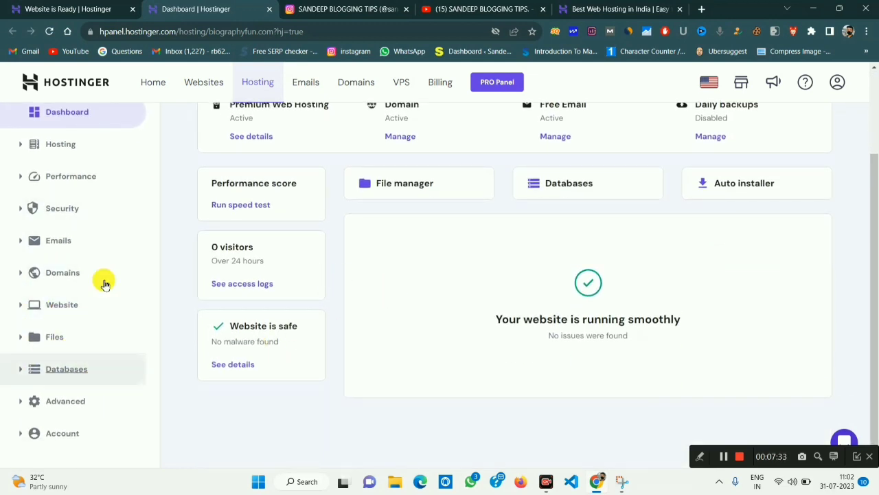
scroll(533, 344, up, 3)
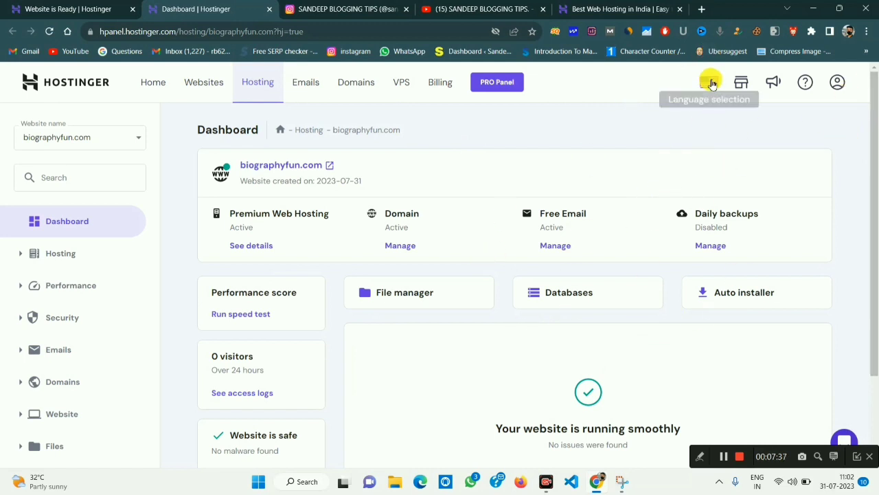
click(709, 82)
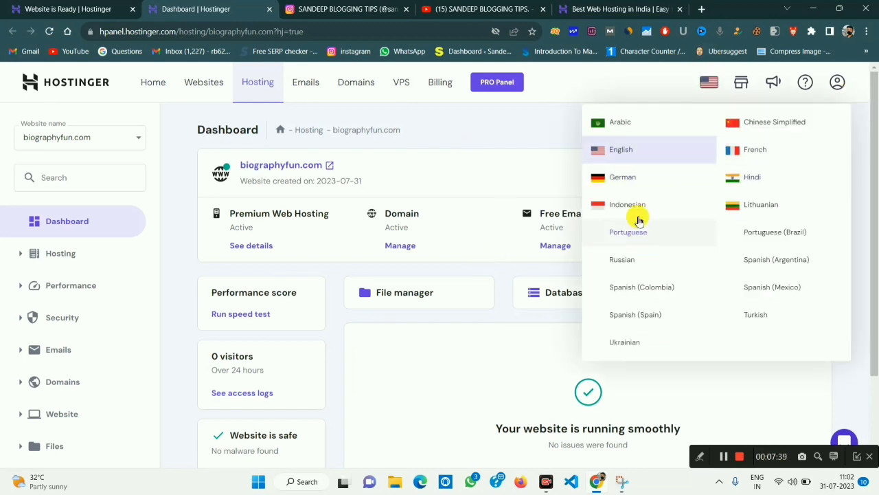
click(642, 86)
click(715, 83)
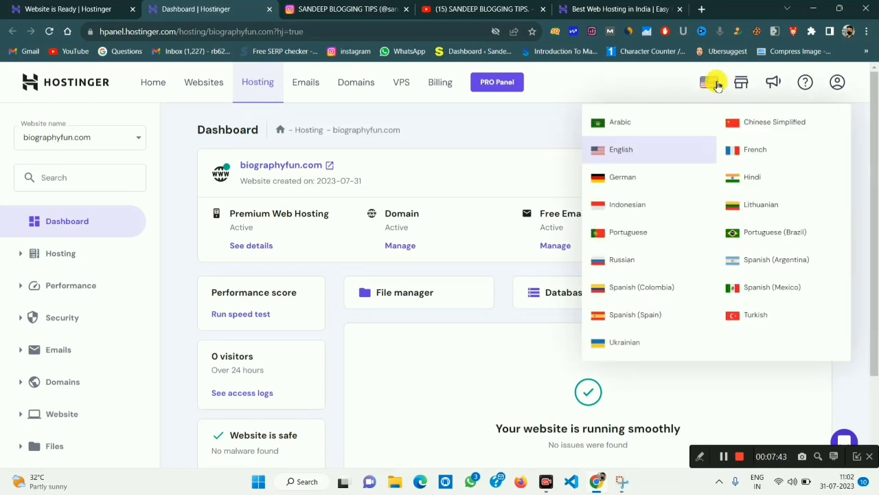
click(626, 79)
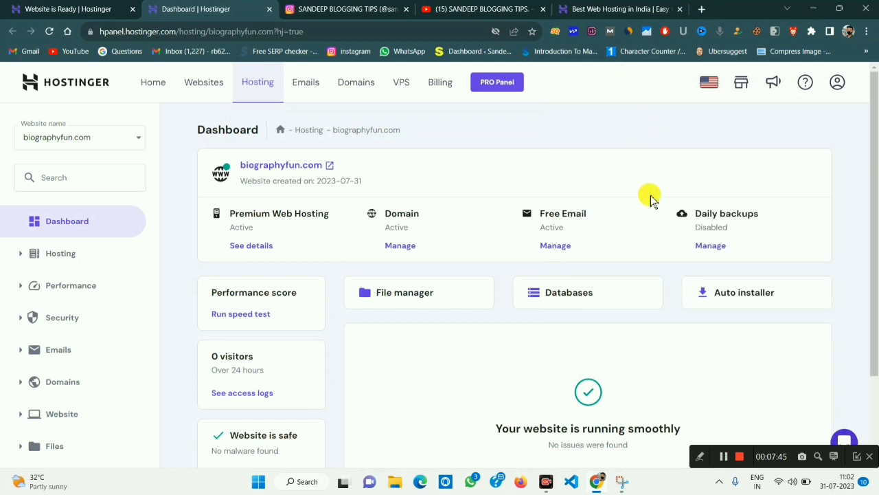
click(724, 457)
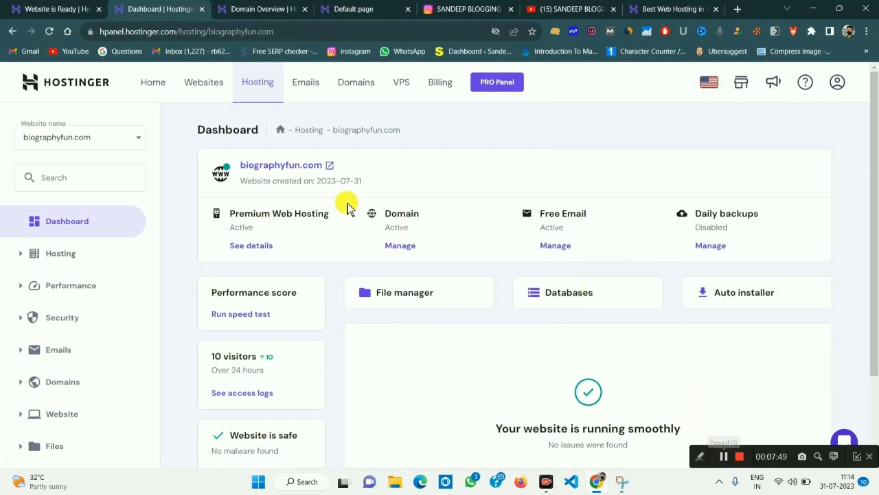
scroll(361, 369, down, 2)
scroll(363, 369, up, 2)
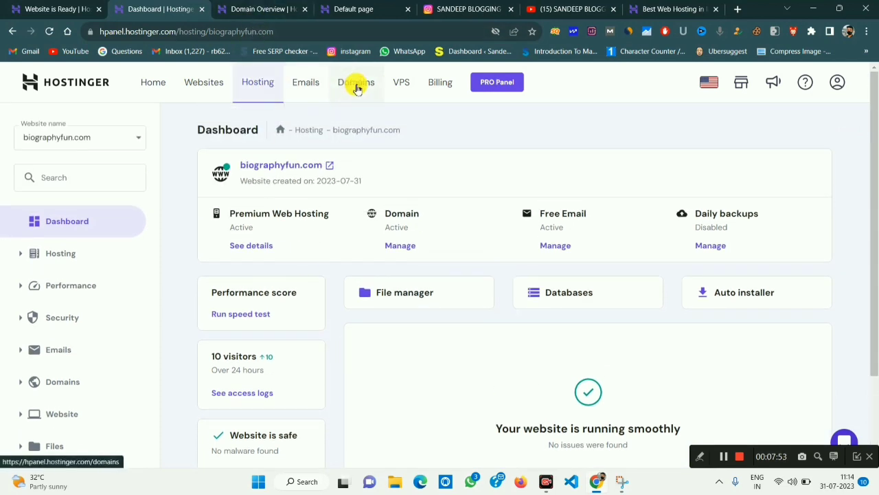
Switch to the Domain Overview tab for biographyfun.com.
click(275, 7)
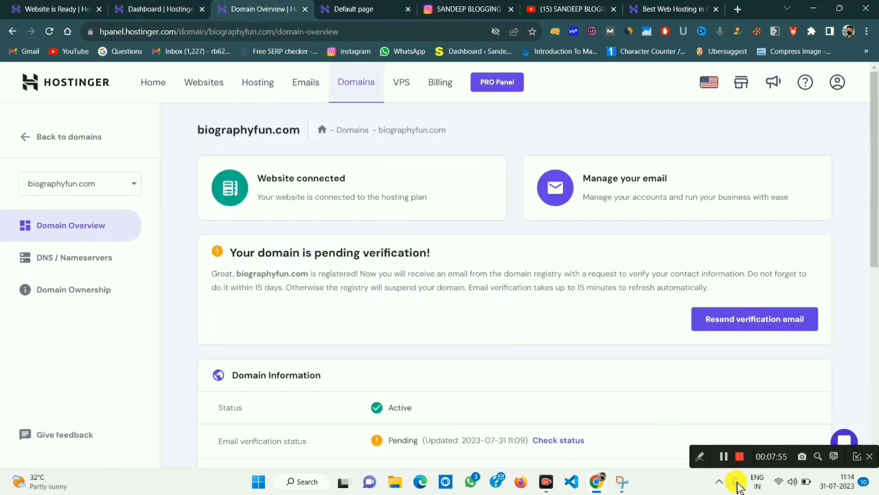
click(698, 457)
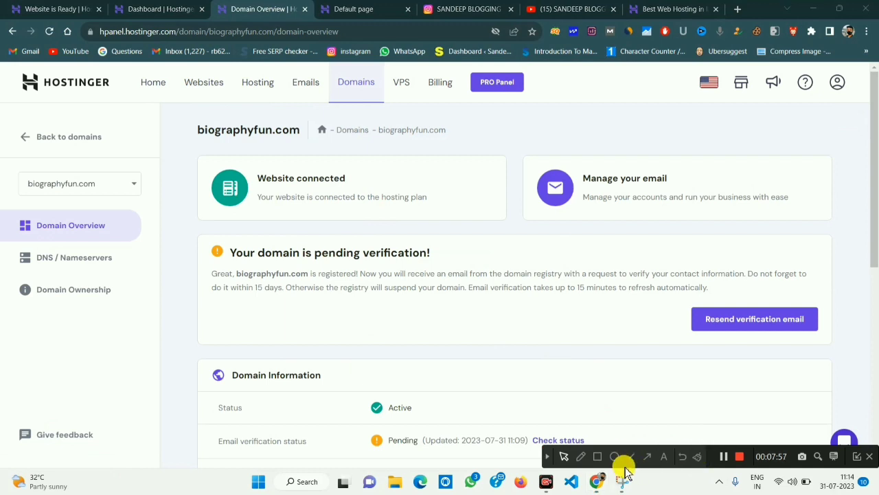
click(597, 456)
Highlight the pending email verification details on the domain overview.
mouse_move(224, 245)
mouse_down()
mouse_move(441, 267)
mouse_move(483, 281)
mouse_move(573, 281)
mouse_up()
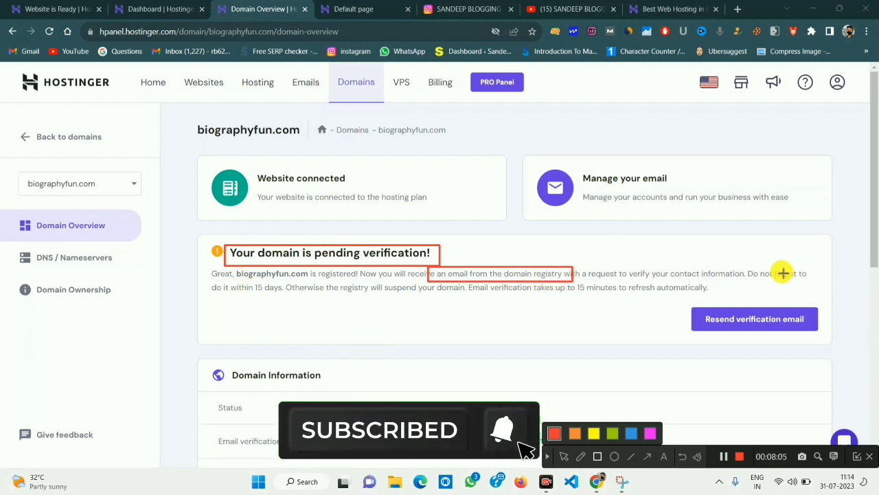
drag(764, 268, 830, 282)
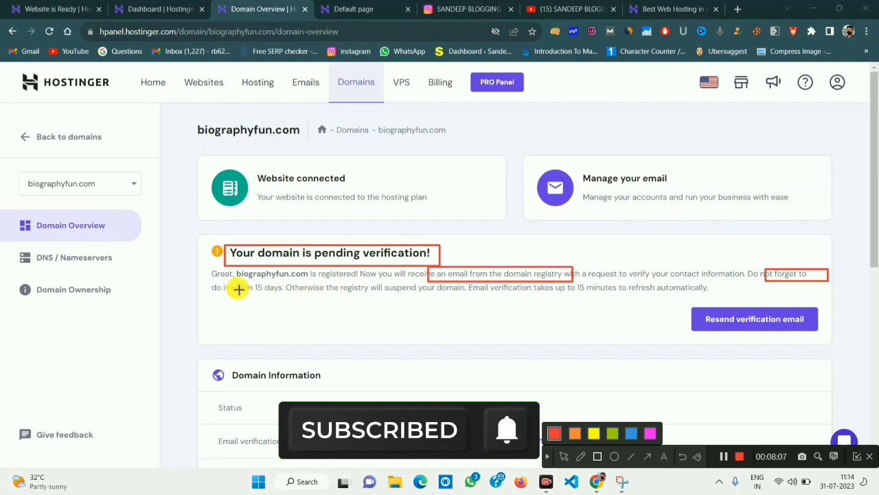
mouse_move(213, 281)
mouse_down()
mouse_move(252, 298)
mouse_move(282, 297)
mouse_up()
mouse_move(374, 280)
mouse_down()
mouse_move(484, 301)
mouse_move(628, 294)
mouse_up()
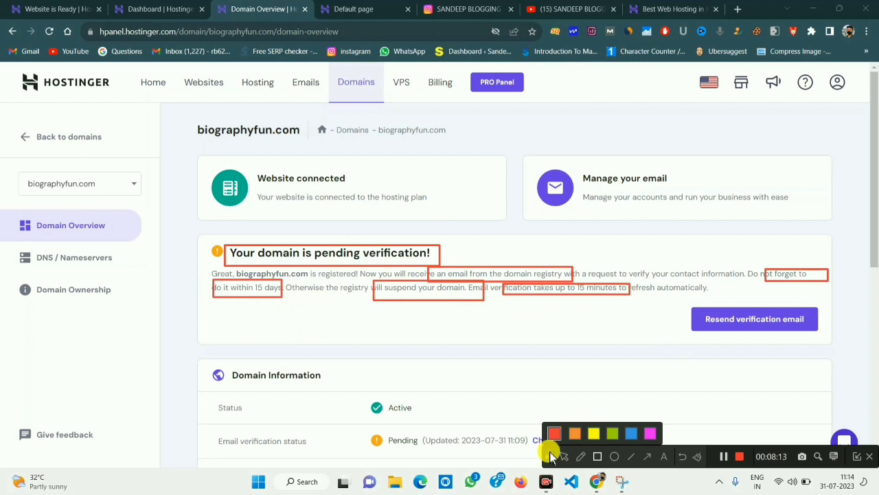
mouse_move(576, 281)
mouse_down()
mouse_move(625, 294)
mouse_move(706, 295)
mouse_up()
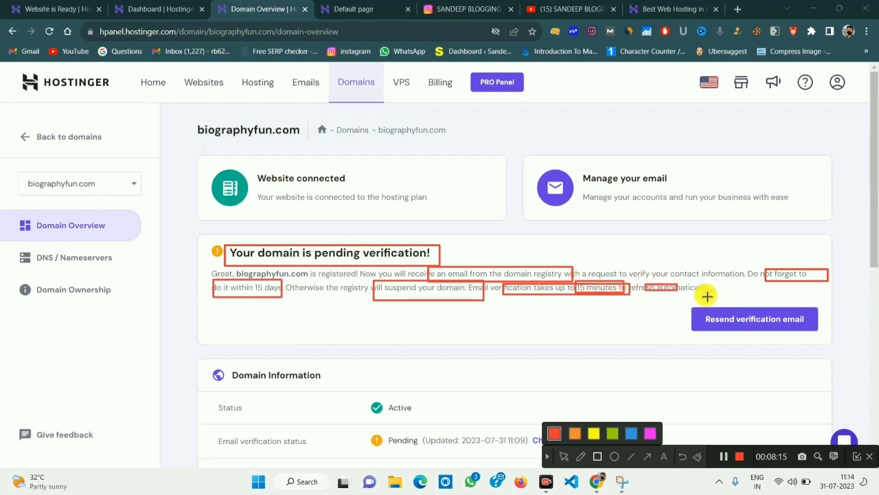
click(549, 459)
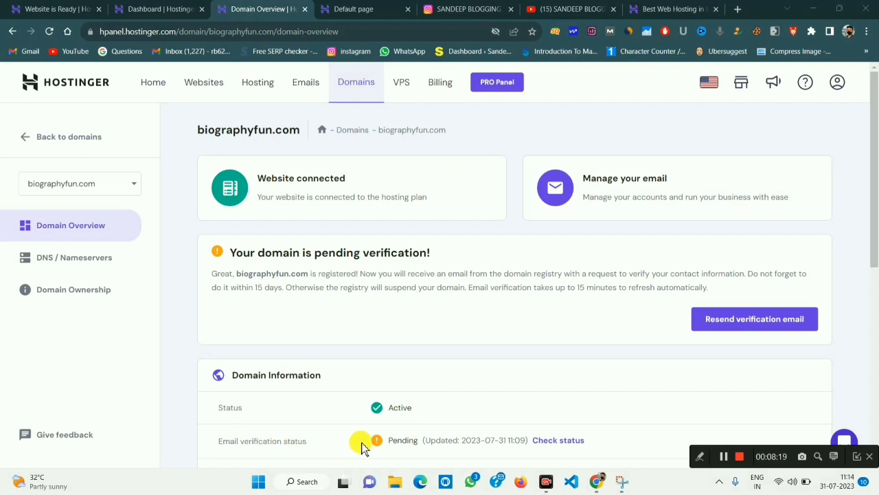
Scroll down to the Domain Information section and back.
mouse_move(384, 440)
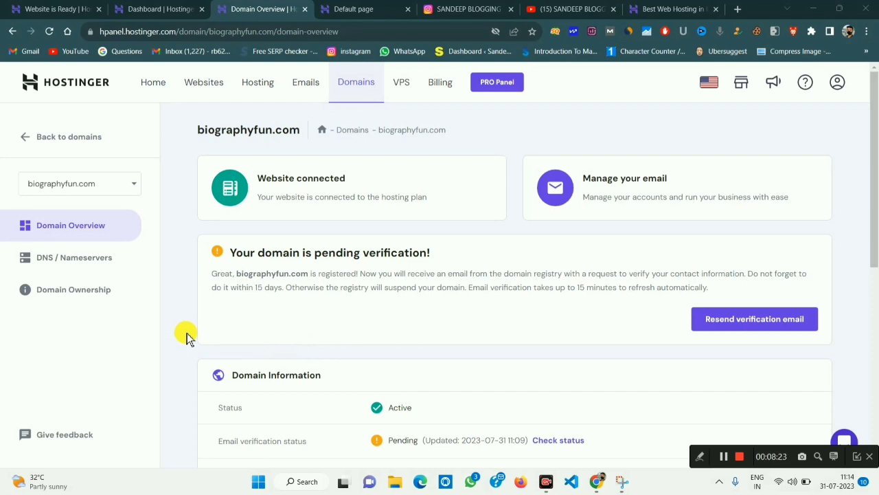
scroll(388, 328, down, 6)
scroll(387, 334, up, 3)
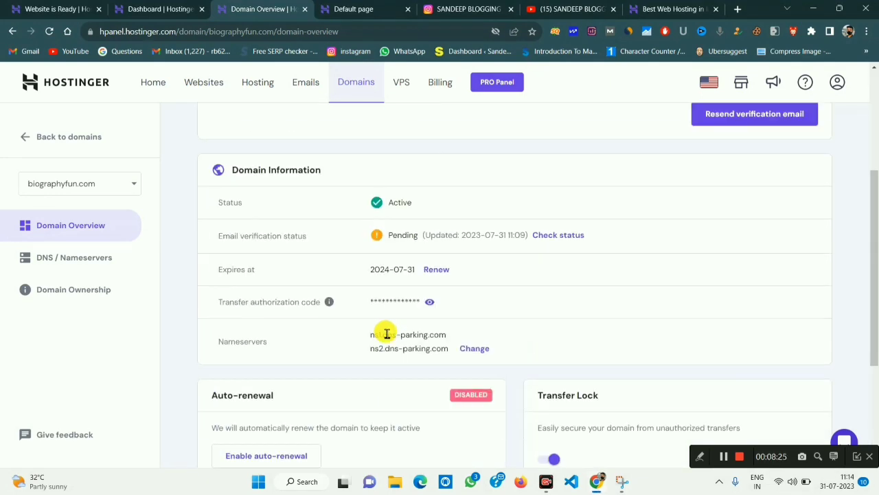
scroll(387, 334, up, 3)
scroll(387, 336, down, 3)
Compare the biographyfun.com hosting Dashboard with its Domain Overview.
click(171, 8)
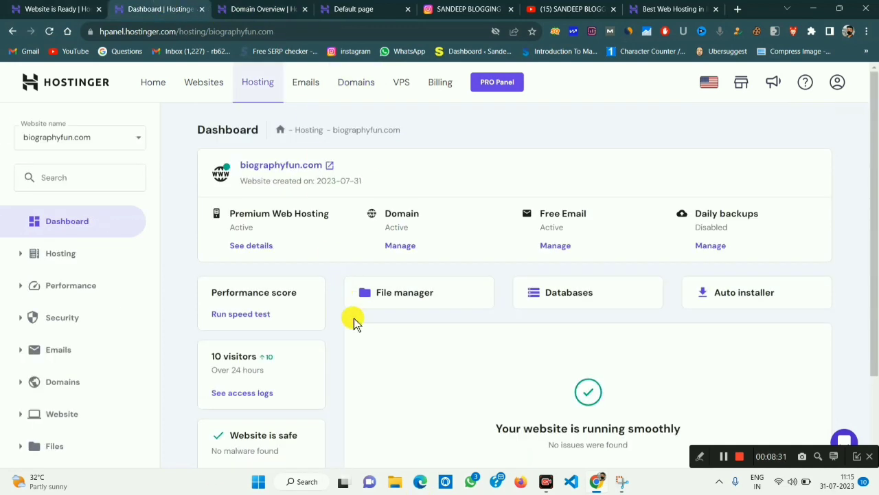
scroll(432, 331, down, 2)
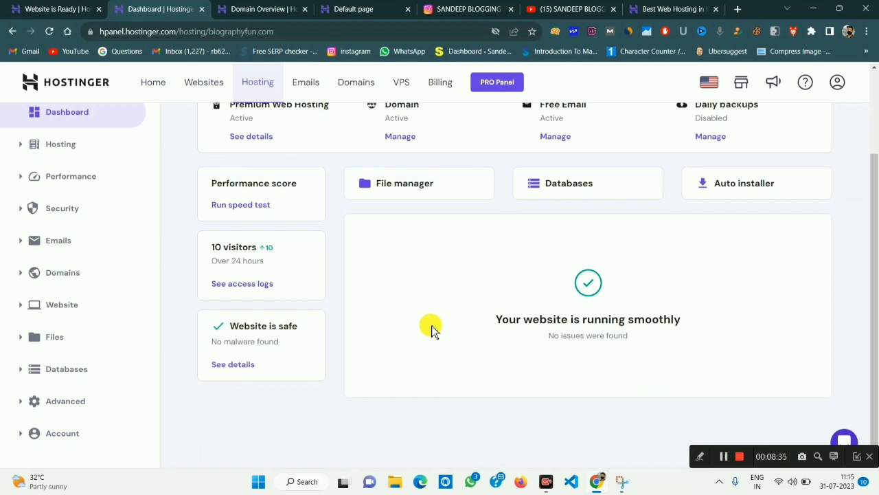
scroll(431, 331, up, 2)
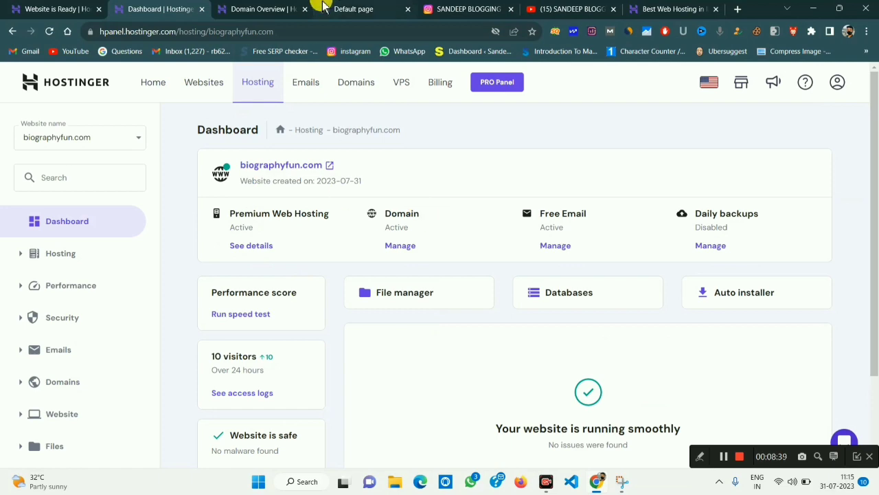
click(275, 9)
scroll(321, 202, up, 3)
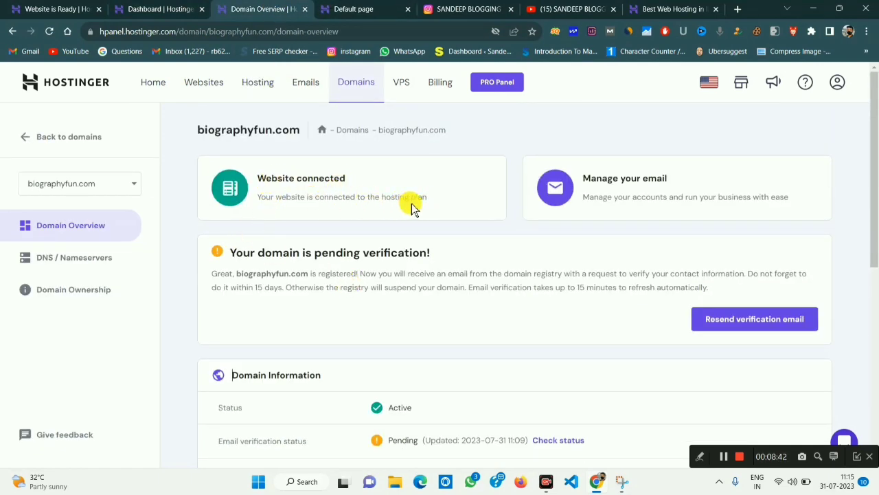
click(165, 7)
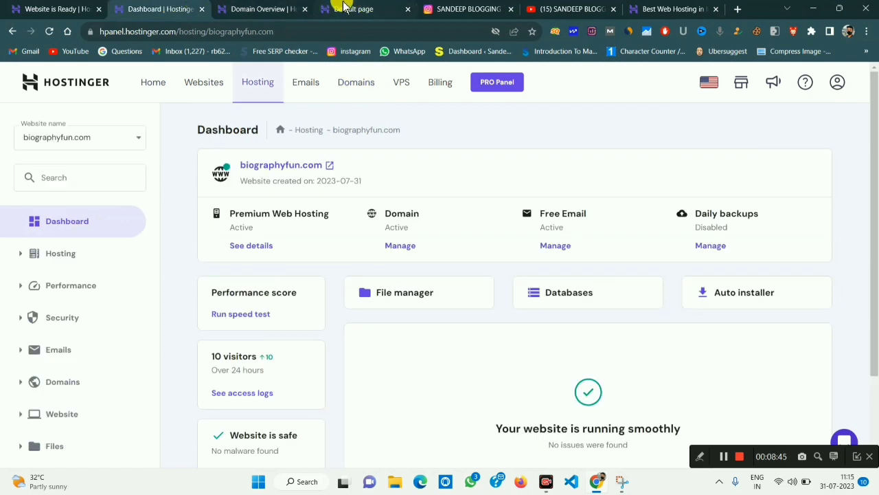
Check the live default page's address and connection info, then return to the Dashboard.
click(345, 7)
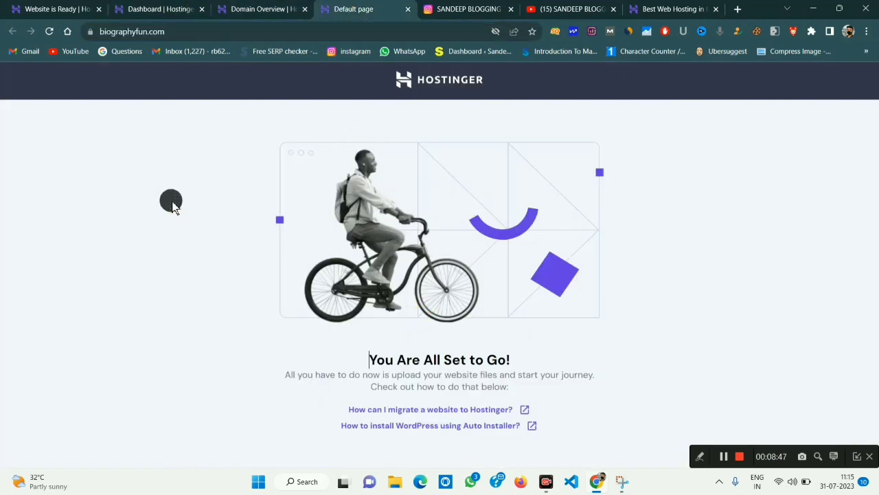
drag(144, 31, 240, 41)
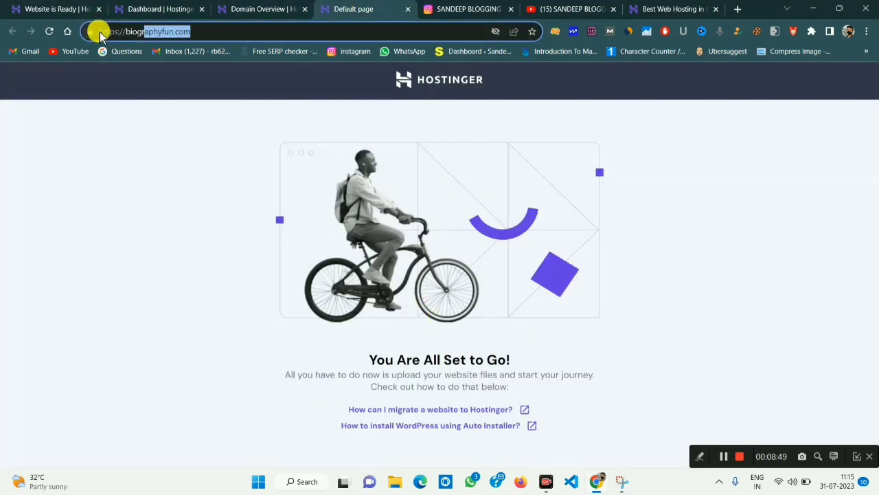
click(96, 31)
click(140, 8)
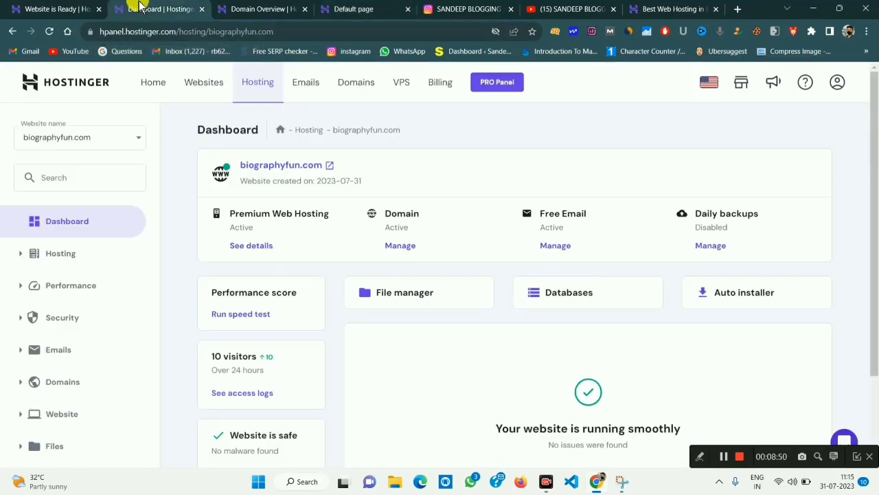
Expand Website in the sidebar and go to the WordPress overview page.
scroll(90, 371, down, 2)
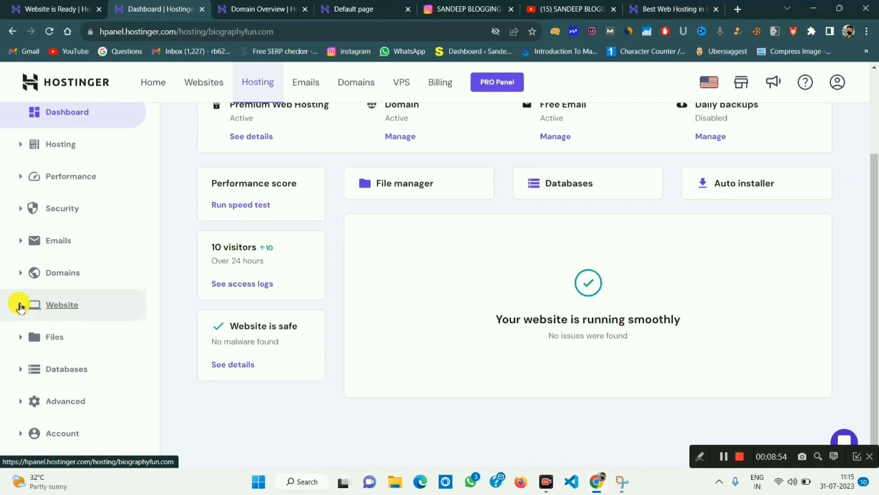
click(21, 307)
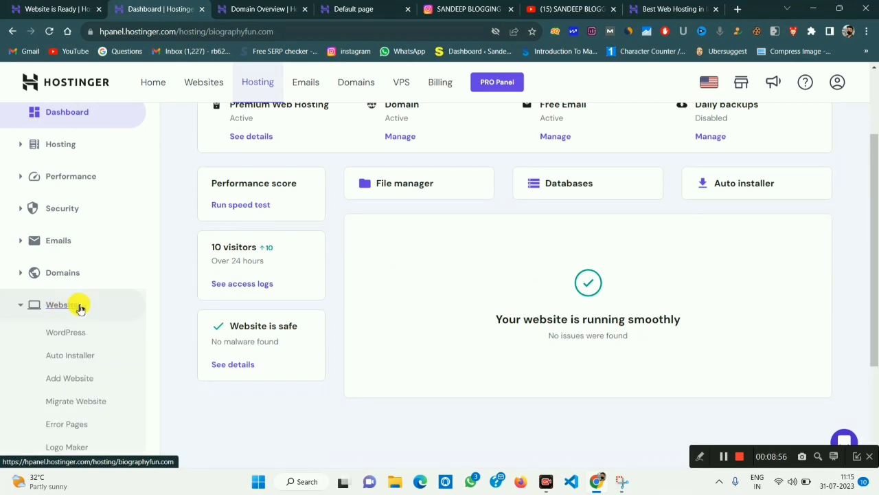
click(62, 334)
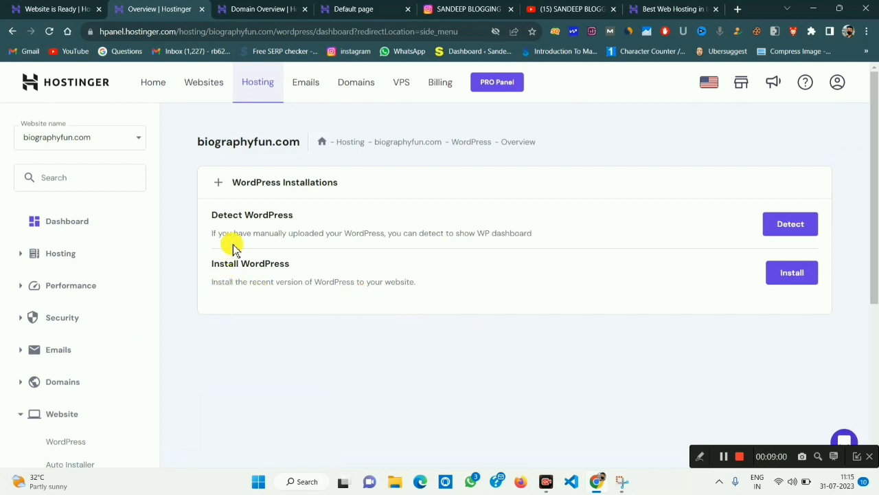
Highlight the notes about manually uploaded WordPress and recent version wording.
drag(238, 234, 310, 233)
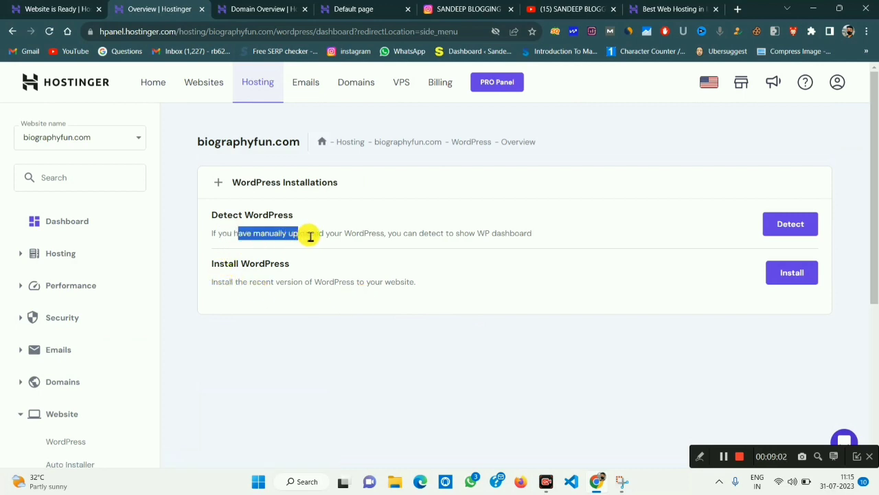
click(310, 233)
drag(254, 281, 321, 280)
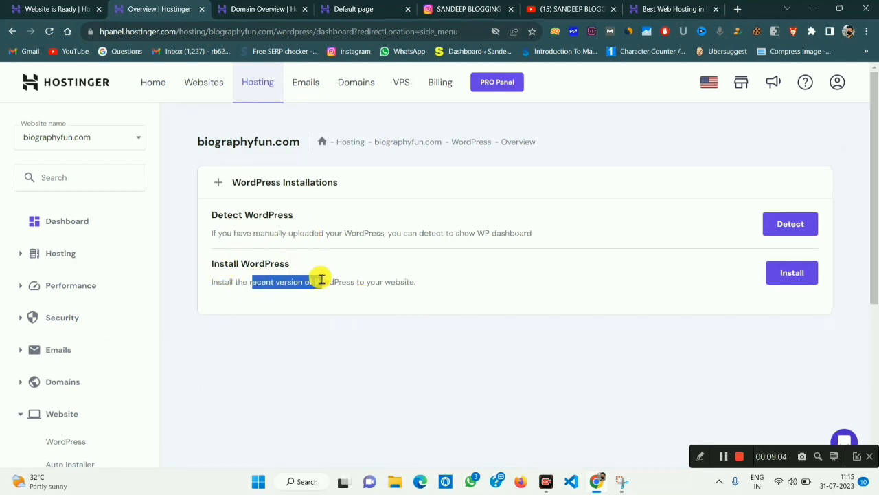
click(275, 281)
drag(252, 281, 424, 284)
click(424, 285)
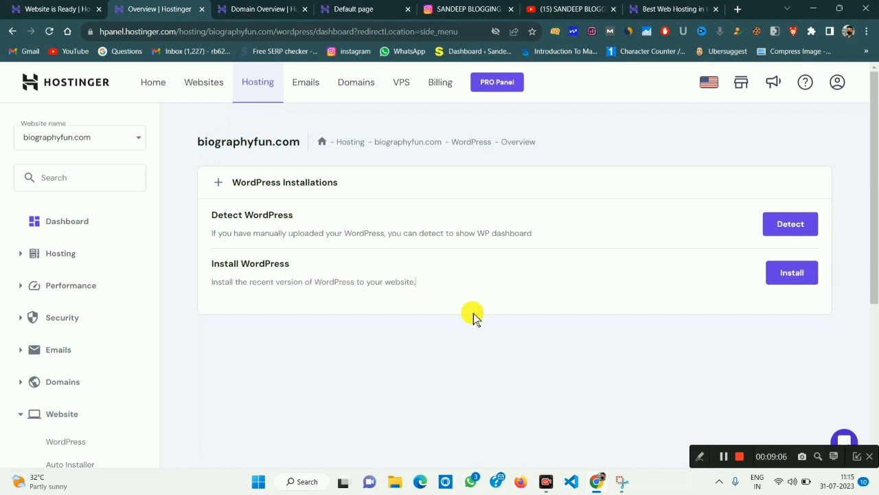
Highlight the Install WordPress option and start the installation.
click(699, 458)
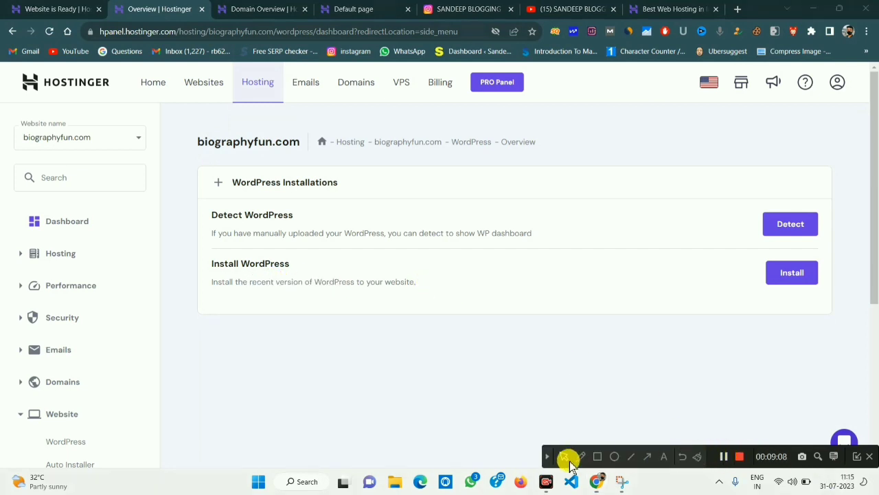
click(596, 456)
mouse_move(183, 255)
mouse_down()
mouse_move(455, 302)
mouse_move(834, 304)
mouse_up()
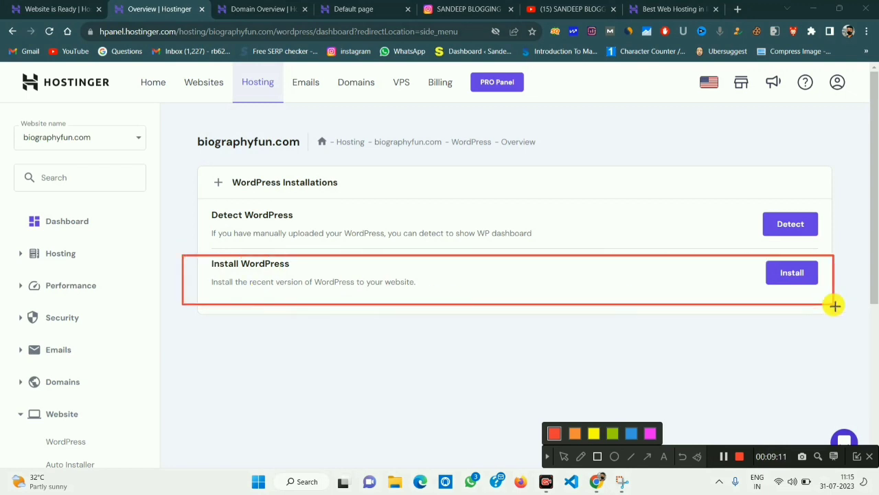
click(548, 459)
click(793, 272)
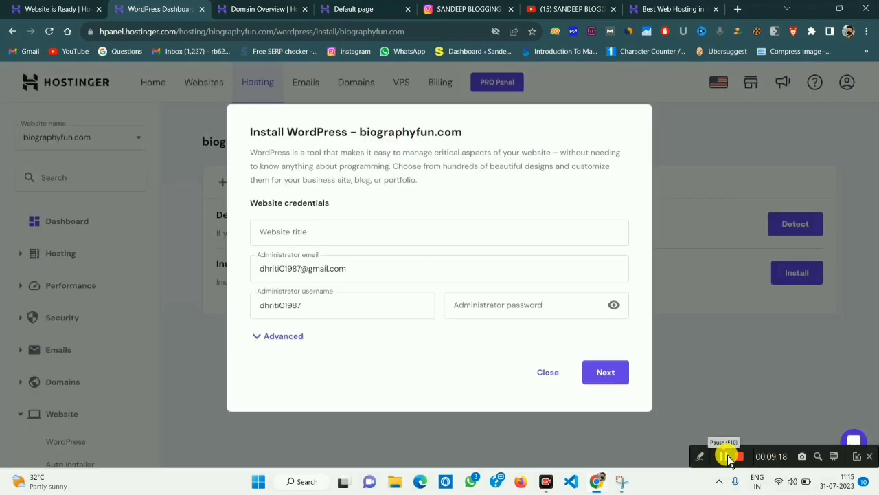
Enter the website title biographyfun and highlight the dialog's fields.
click(375, 236)
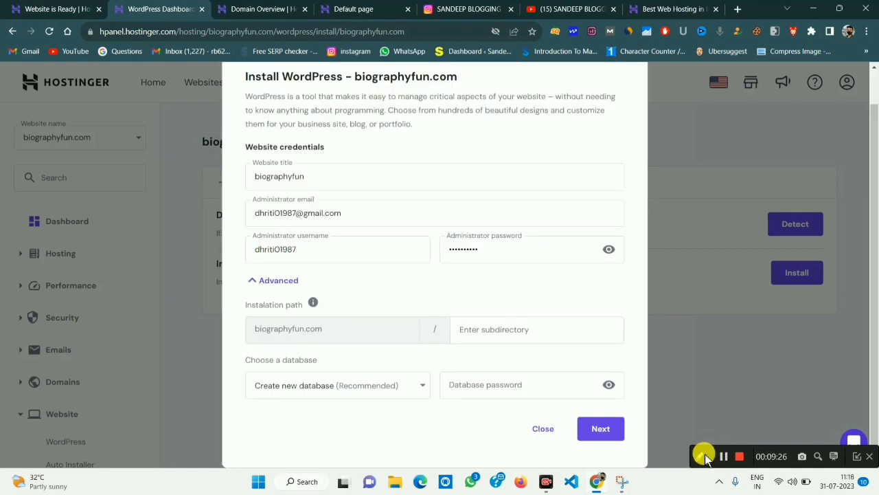
click(700, 457)
click(581, 456)
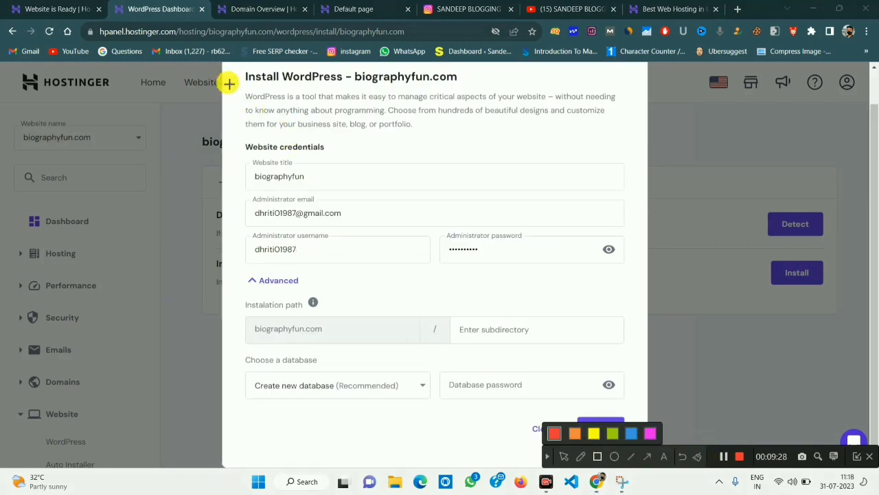
mouse_move(241, 73)
mouse_down()
mouse_move(445, 144)
mouse_move(617, 143)
mouse_up()
mouse_move(247, 160)
mouse_down()
mouse_move(342, 191)
mouse_move(631, 194)
mouse_up()
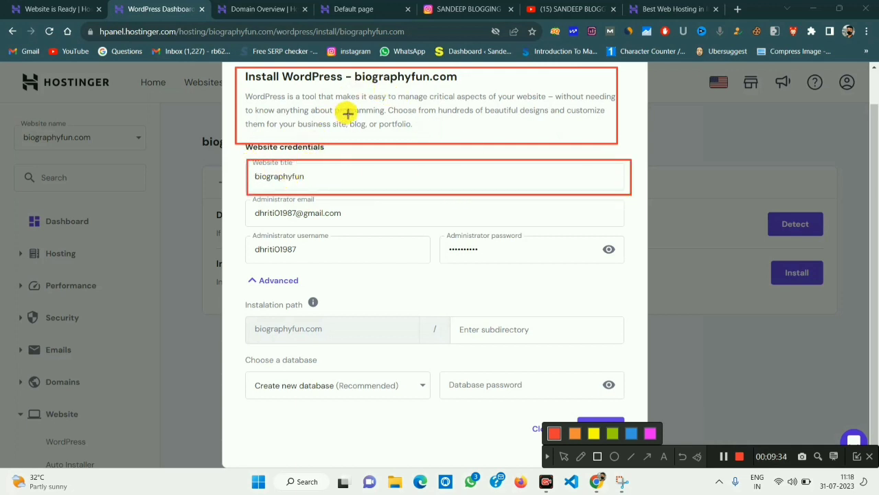
drag(351, 69, 441, 84)
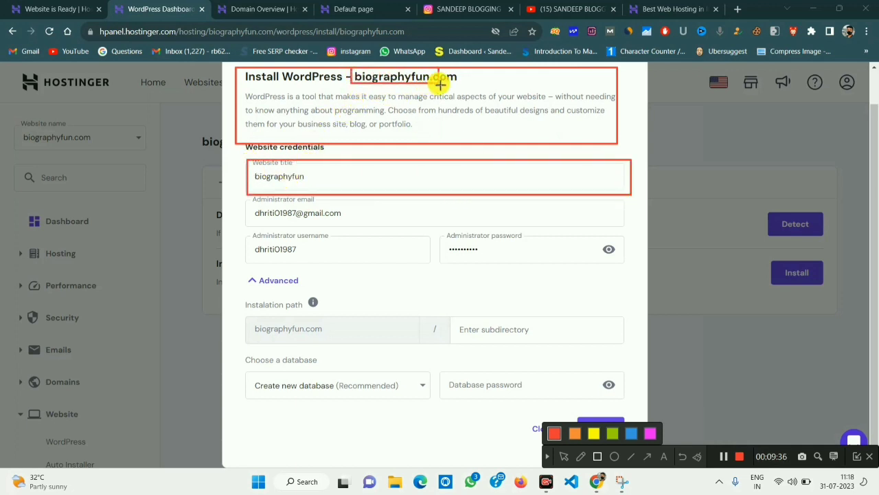
drag(249, 171, 358, 191)
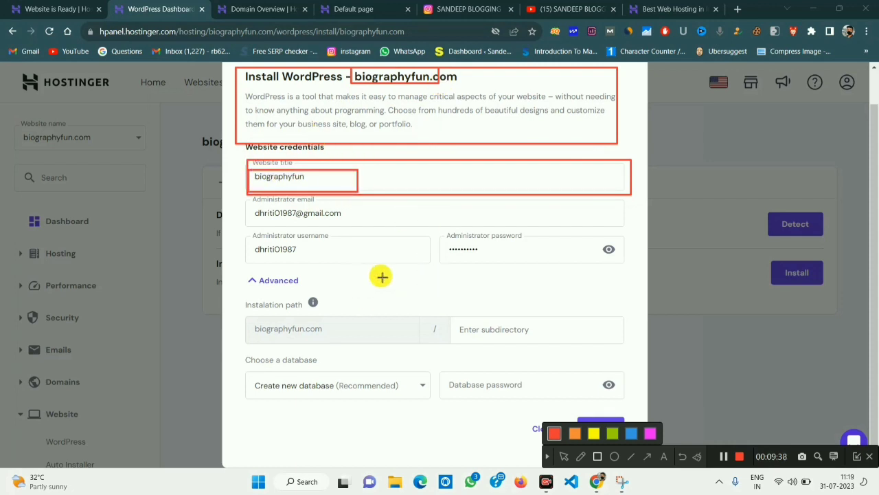
Fill in the administrator email, username and password, and expand Advanced.
drag(249, 200, 381, 226)
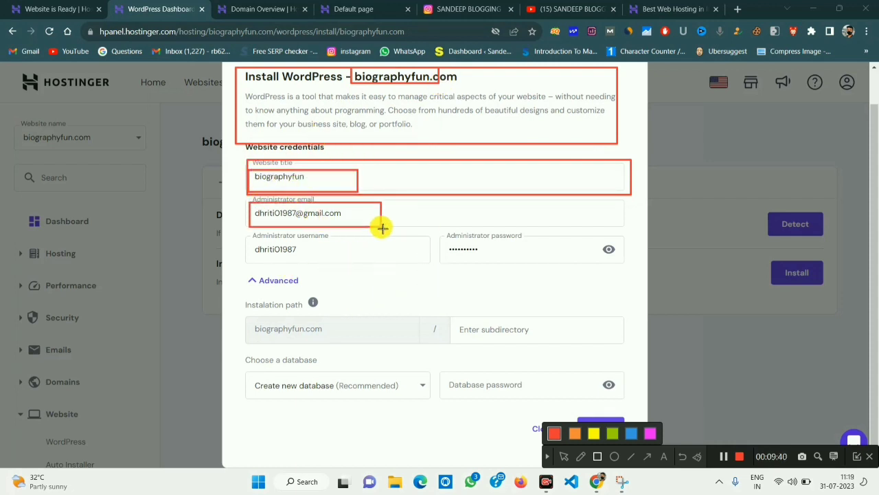
drag(251, 237, 302, 261)
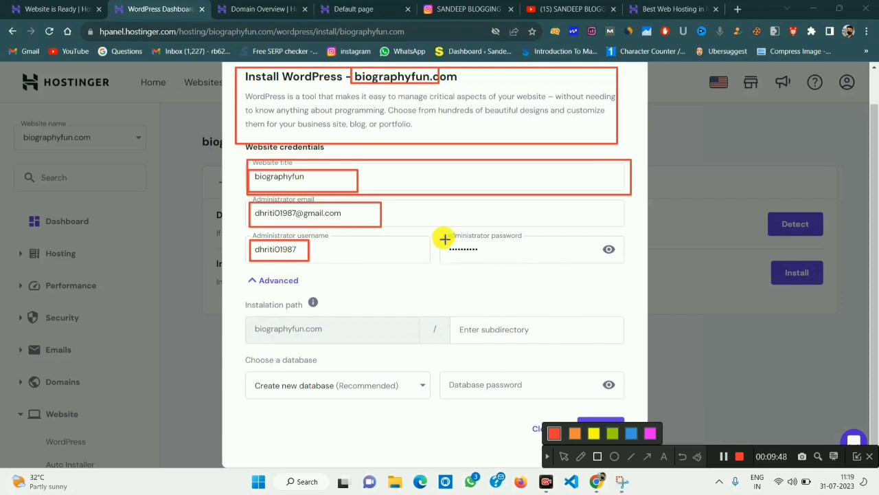
drag(443, 238, 520, 257)
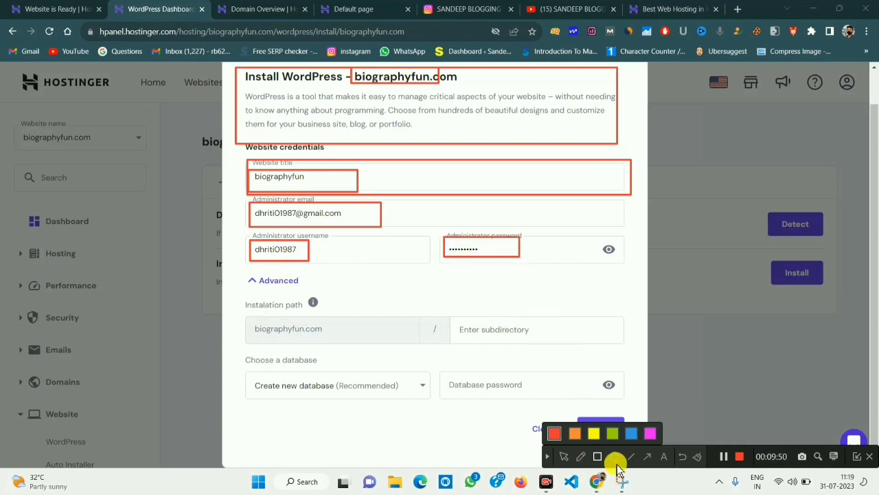
click(665, 457)
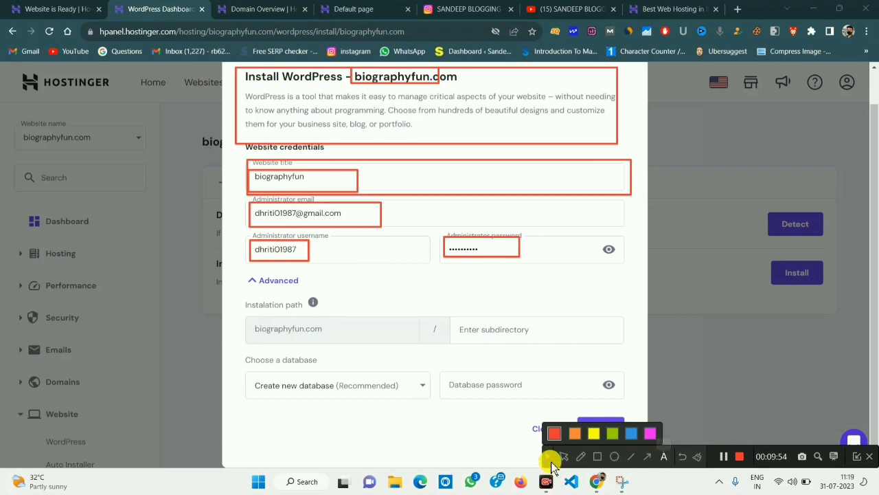
click(448, 274)
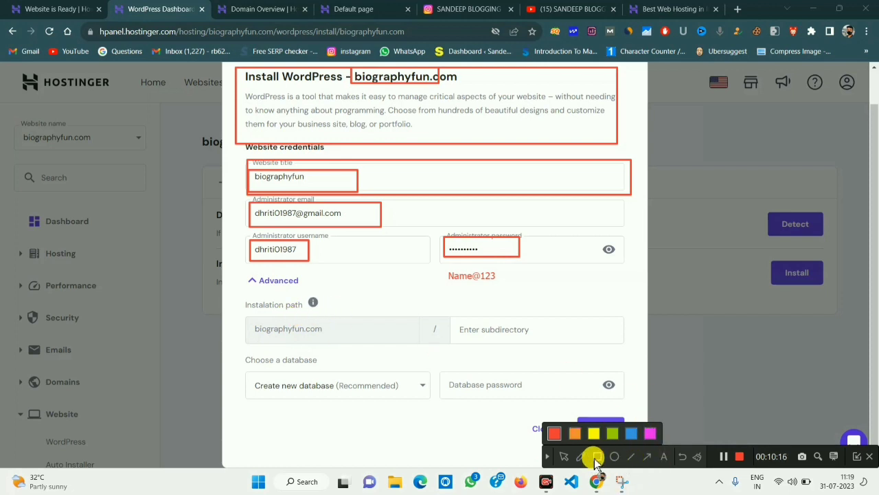
click(548, 456)
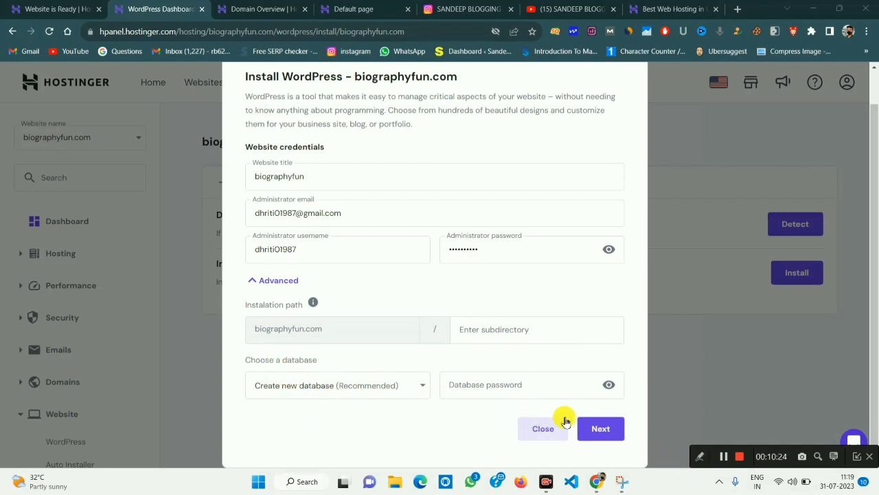
Keep WordPress 6.2.2, English and minor-version updates (55 MB) and start the install.
click(603, 429)
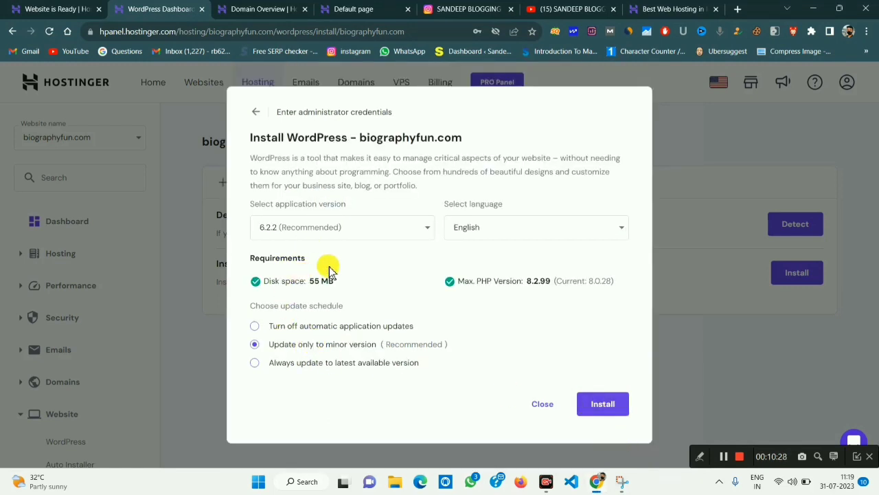
drag(310, 281, 346, 286)
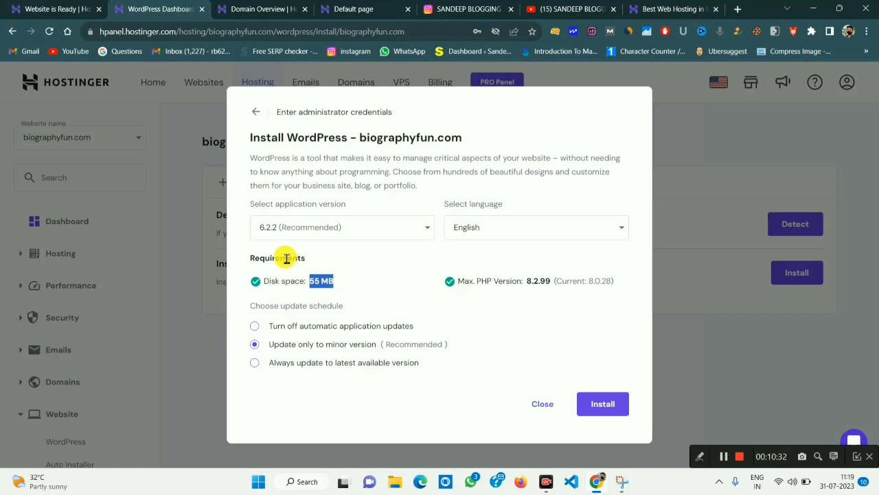
click(611, 404)
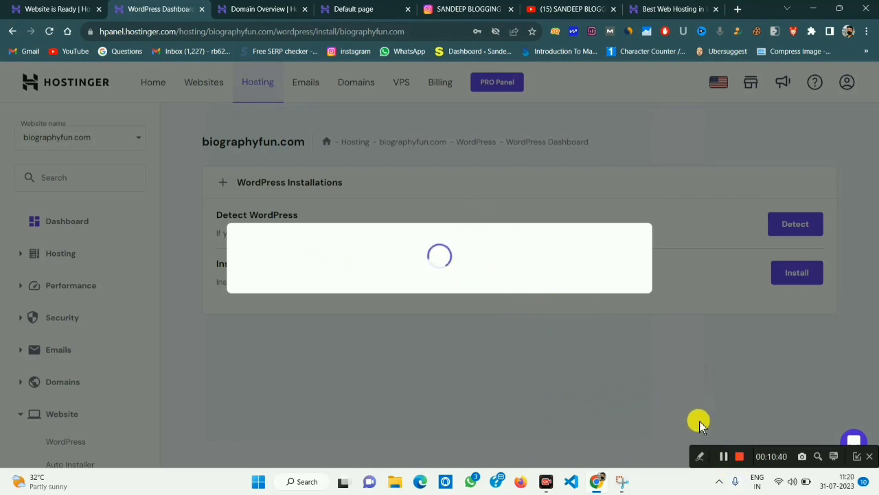
Review the WordPress Overview core settings, then switch to the live biographyfun tab.
click(724, 456)
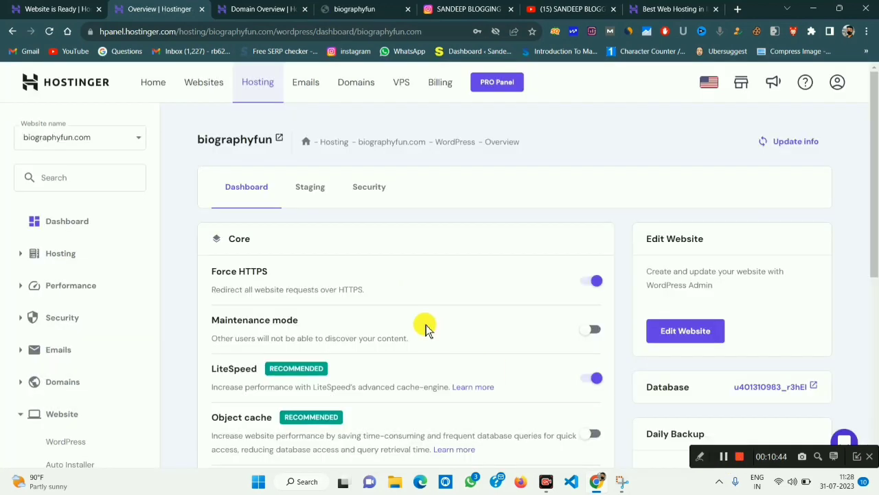
scroll(426, 325, down, 5)
scroll(426, 324, up, 5)
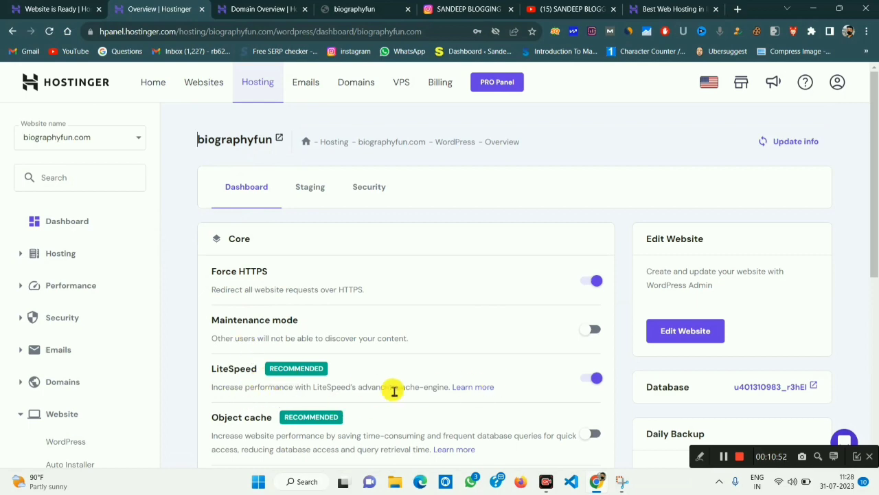
scroll(395, 390, down, 3)
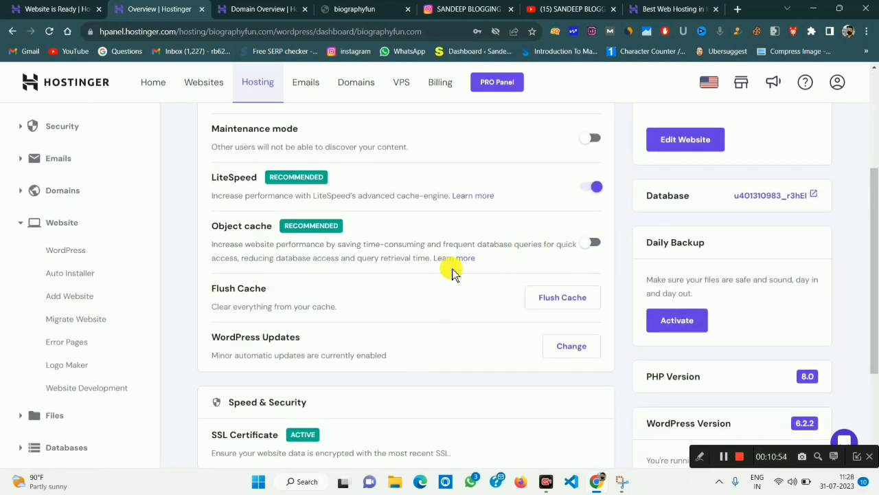
scroll(366, 267, up, 3)
scroll(367, 269, down, 3)
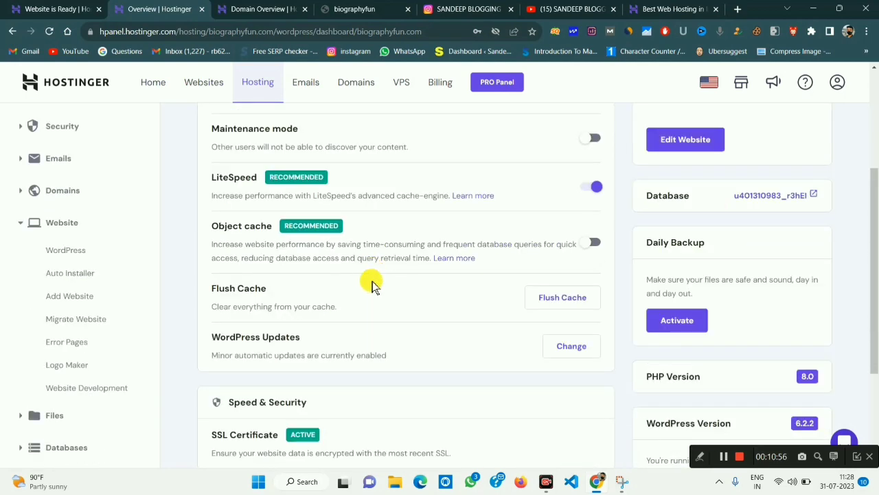
scroll(455, 333, down, 1)
scroll(323, 250, up, 5)
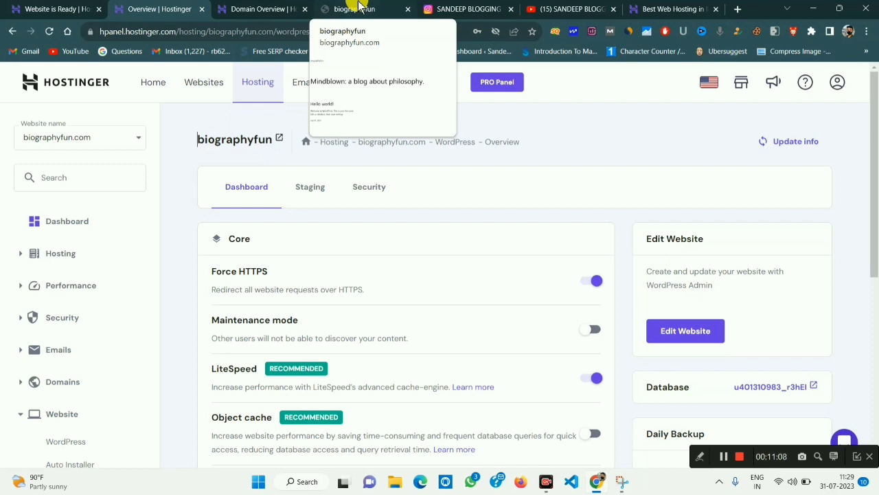
click(359, 6)
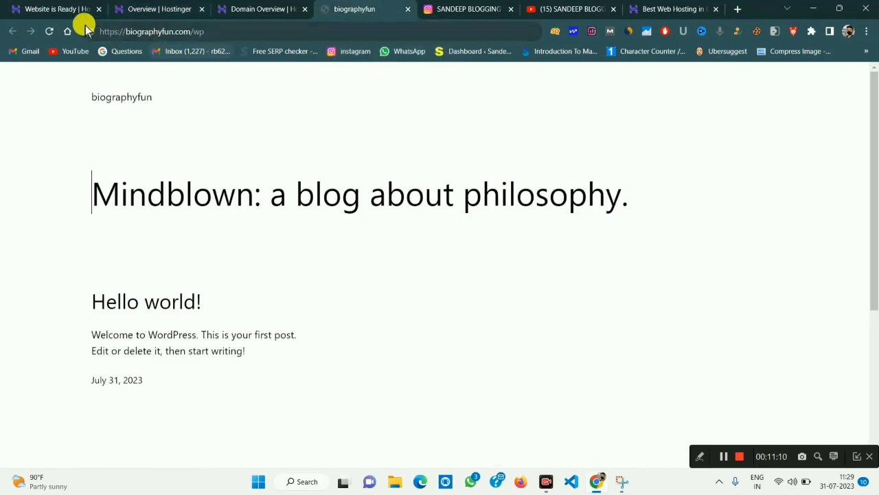
Reload the biographyfun.com homepage and scroll past the Hello world post to the footer.
click(49, 32)
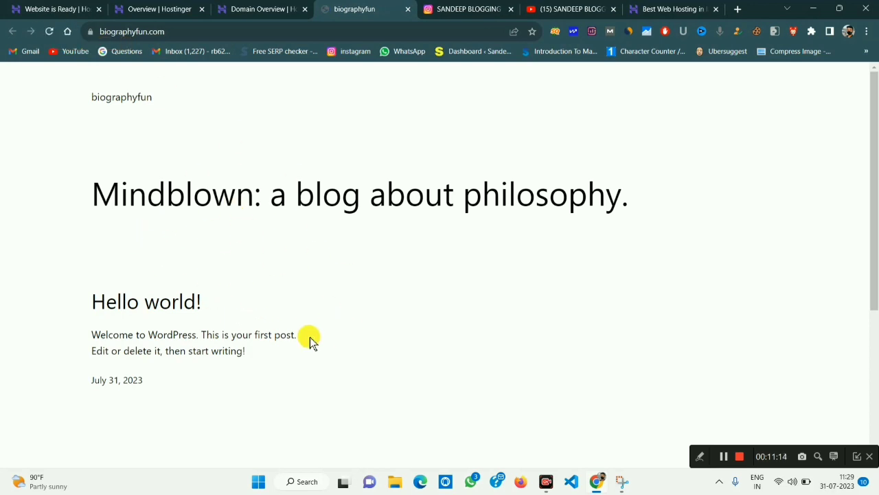
scroll(280, 297, down, 4)
scroll(281, 297, up, 4)
scroll(281, 297, down, 4)
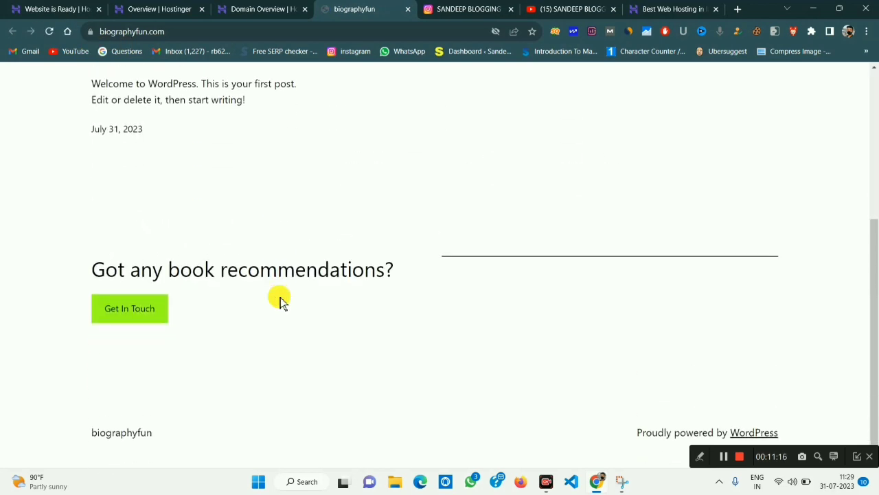
scroll(280, 297, up, 4)
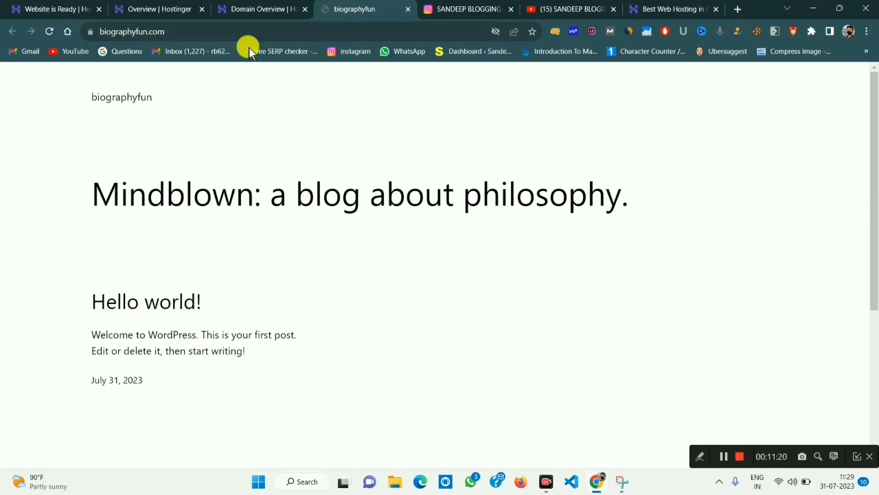
click(210, 36)
Go to biographyfun.com/wp-admin via the address bar.
click(247, 30)
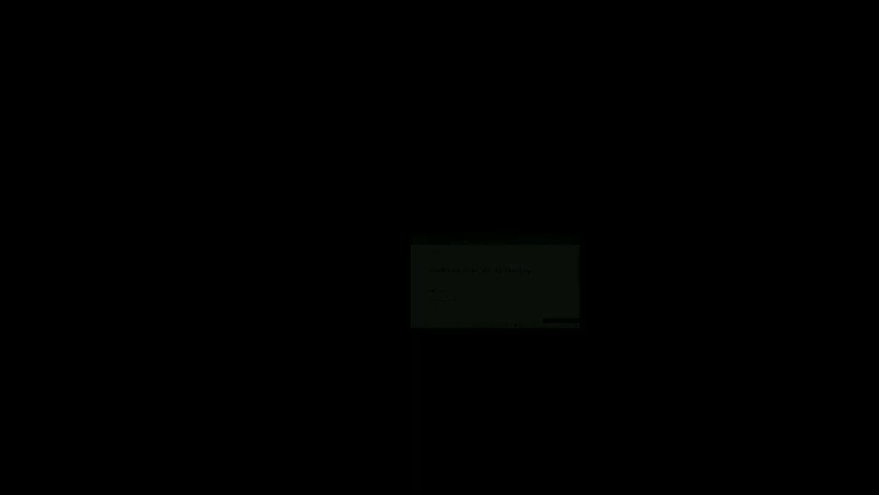
text(//biographyfun.com/wp)
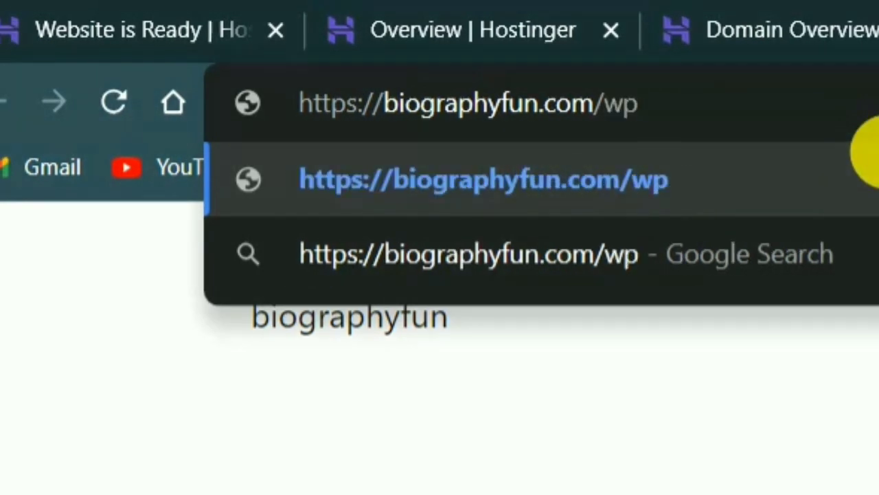
text(=)
key(BackSpace)
text(-)
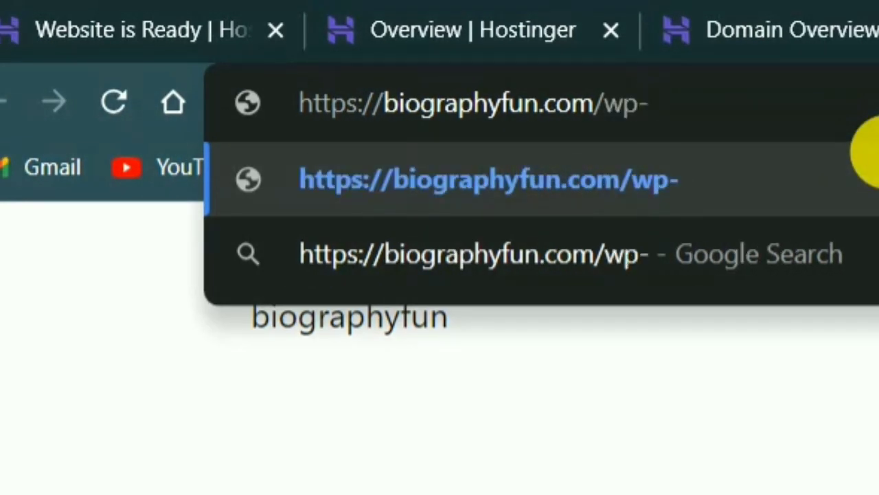
text(admin)
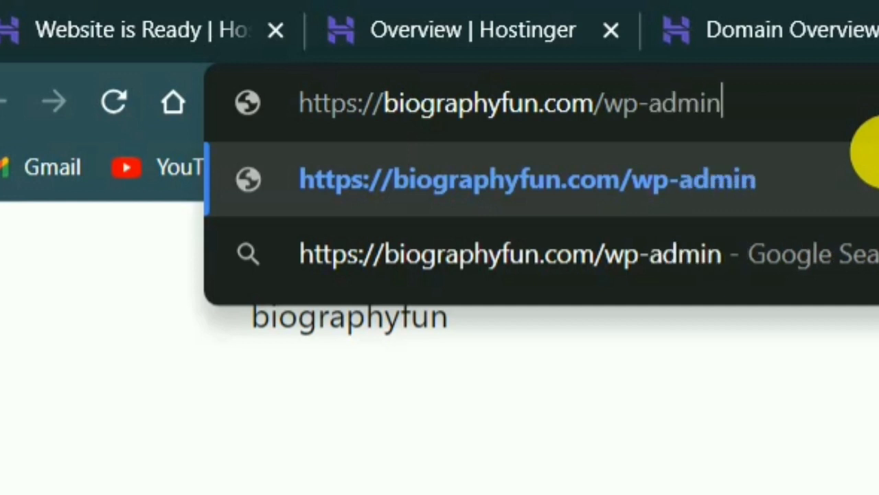
key(Return)
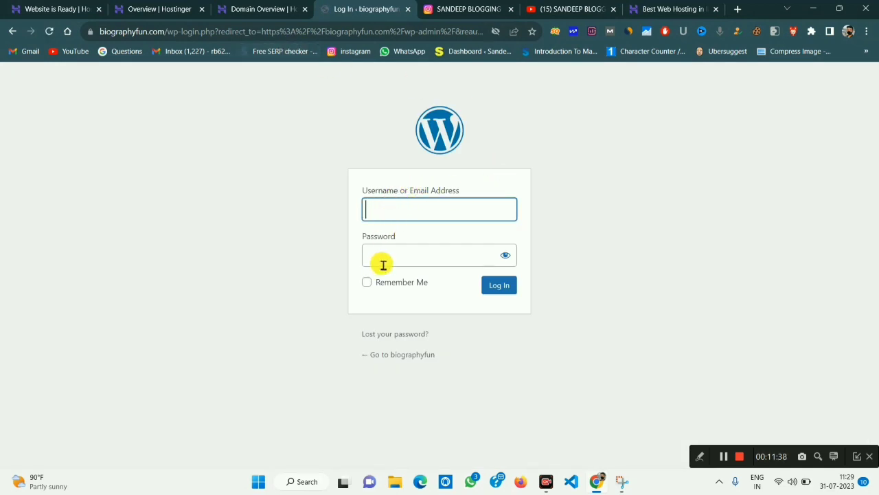
Enter the admin username and password and log in to the WordPress dashboard.
click(724, 456)
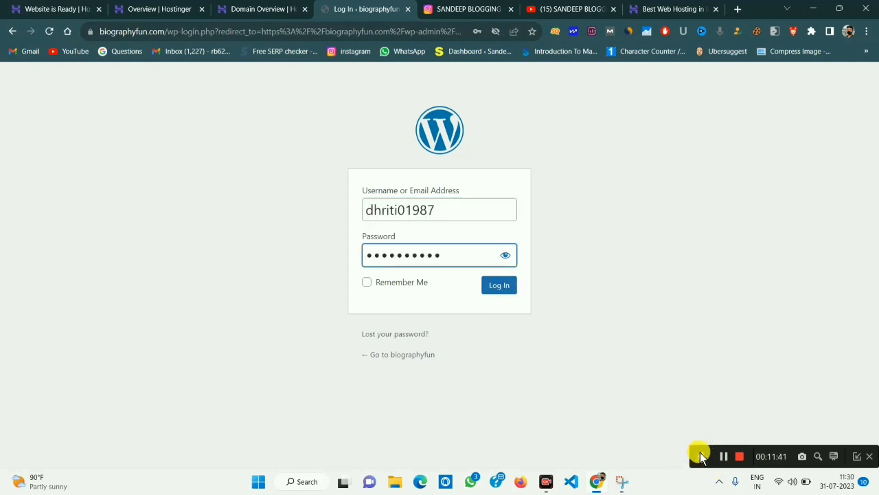
click(699, 456)
click(595, 456)
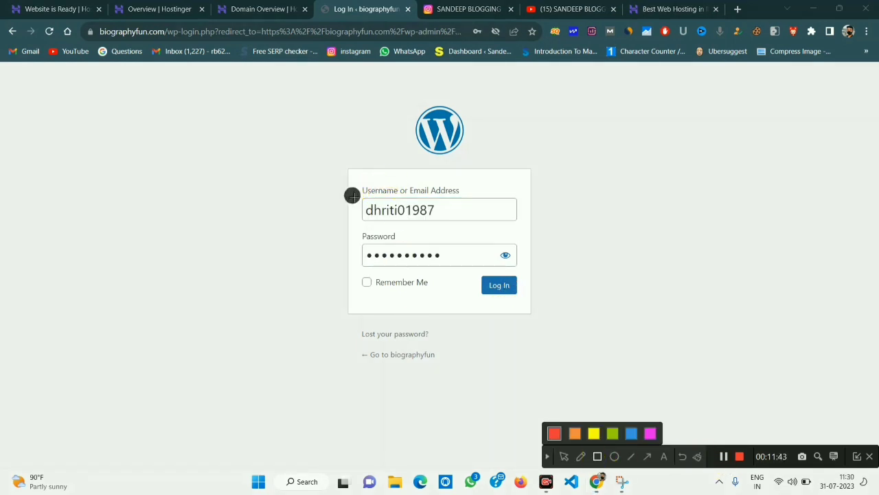
drag(351, 197, 501, 222)
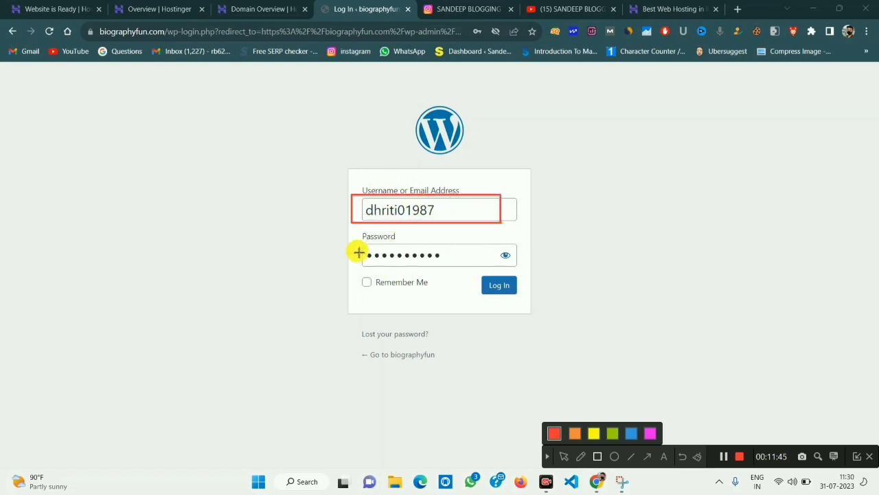
mouse_move(357, 239)
mouse_down()
mouse_move(504, 273)
mouse_move(540, 271)
mouse_up()
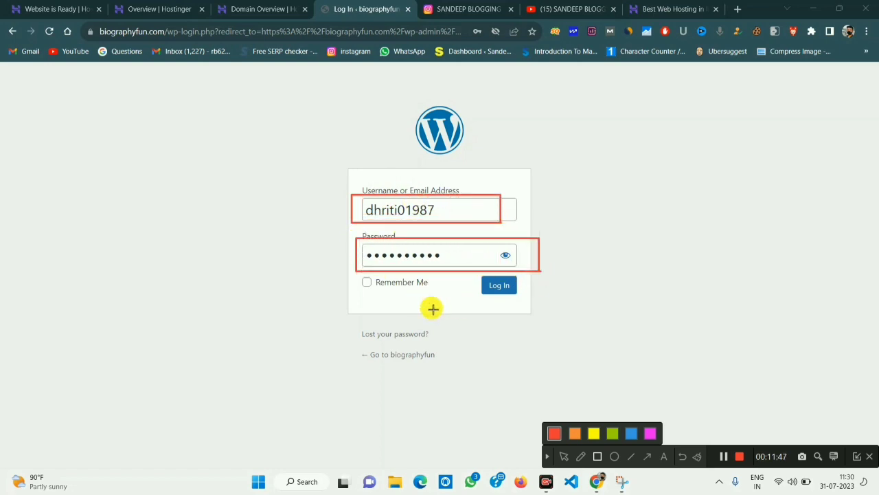
click(548, 457)
click(501, 286)
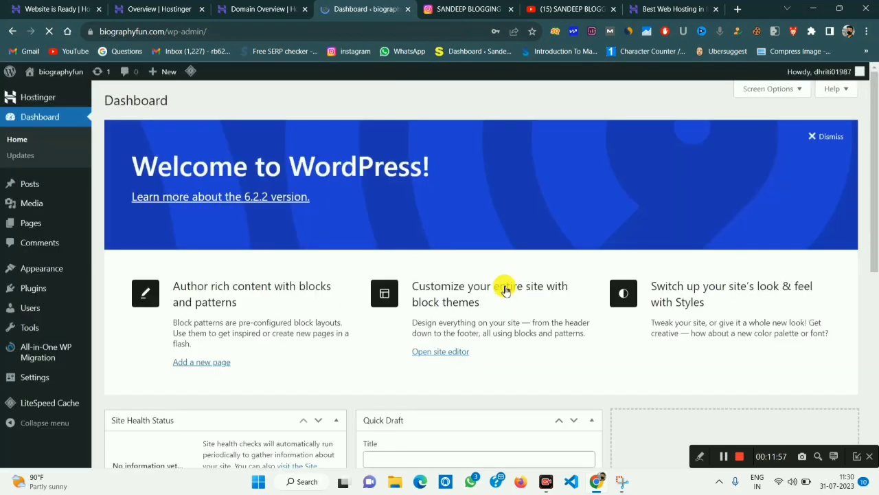
Decline Chrome's offer to save the WordPress login password.
scroll(291, 270, down, 5)
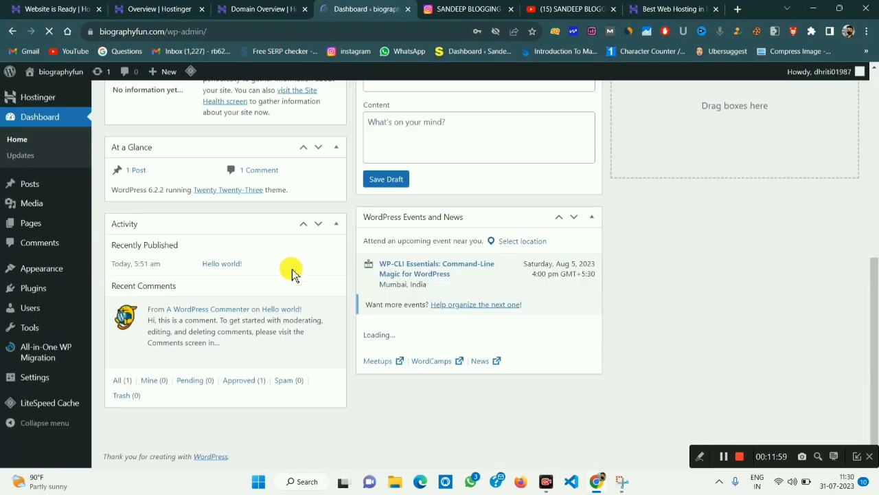
scroll(336, 296, up, 5)
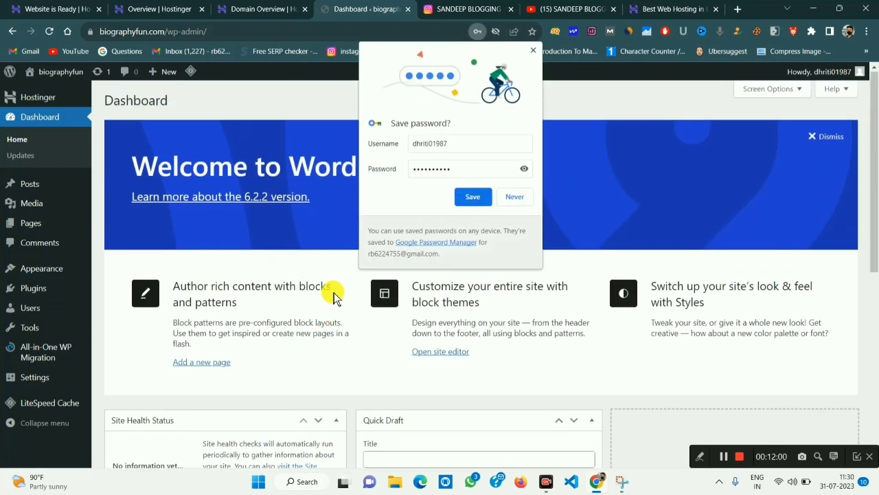
click(515, 198)
scroll(391, 308, down, 5)
scroll(391, 308, up, 5)
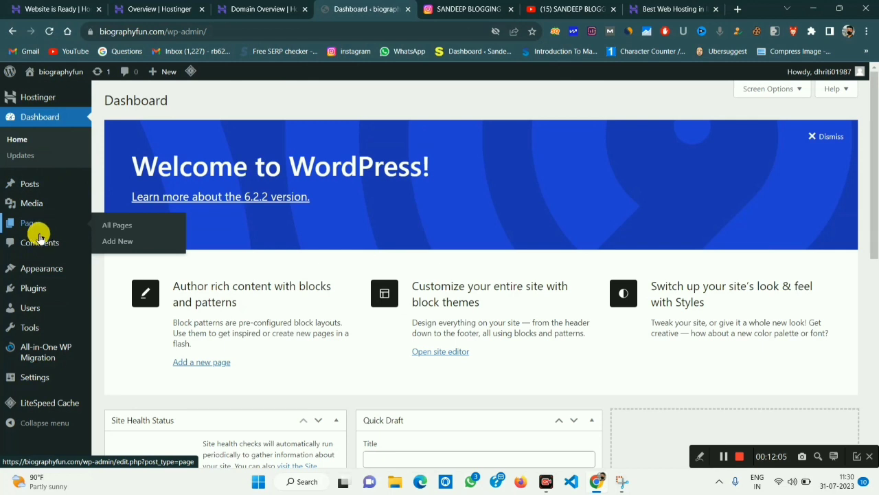
Look over the biographyfun.com admin dashboard, then return to the YouTube channel's Videos tab.
mouse_move(19, 269)
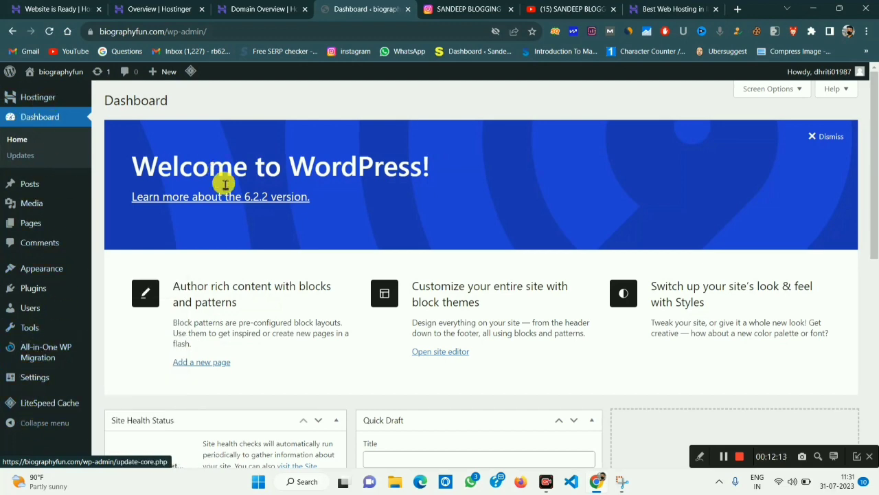
scroll(275, 275, down, 5)
scroll(324, 318, up, 5)
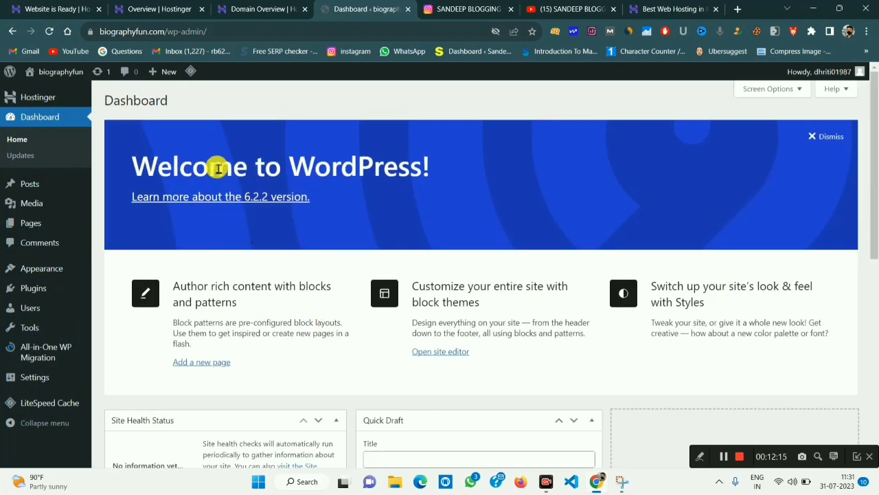
scroll(477, 337, down, 6)
scroll(483, 339, up, 3)
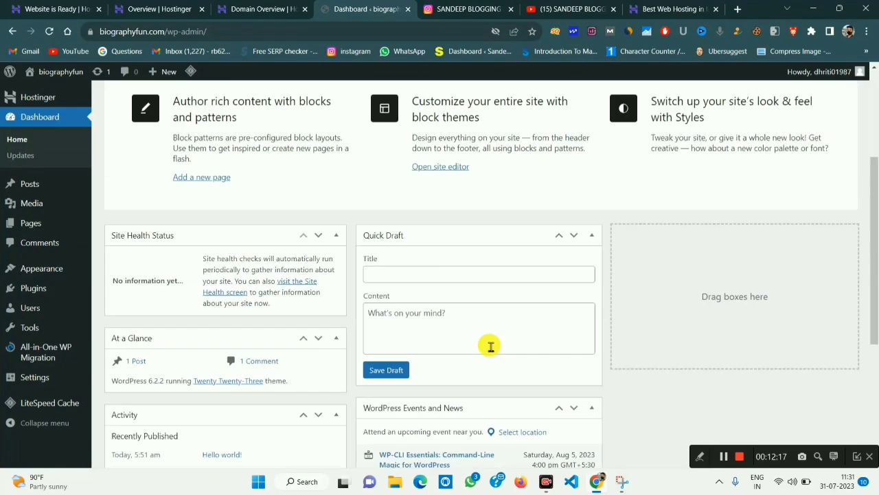
scroll(490, 347, down, 3)
scroll(490, 350, up, 6)
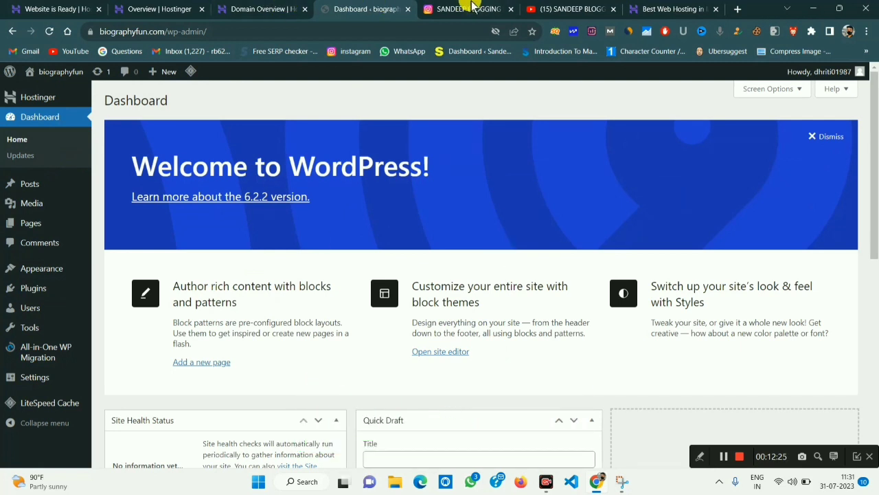
scroll(316, 385, down, 3)
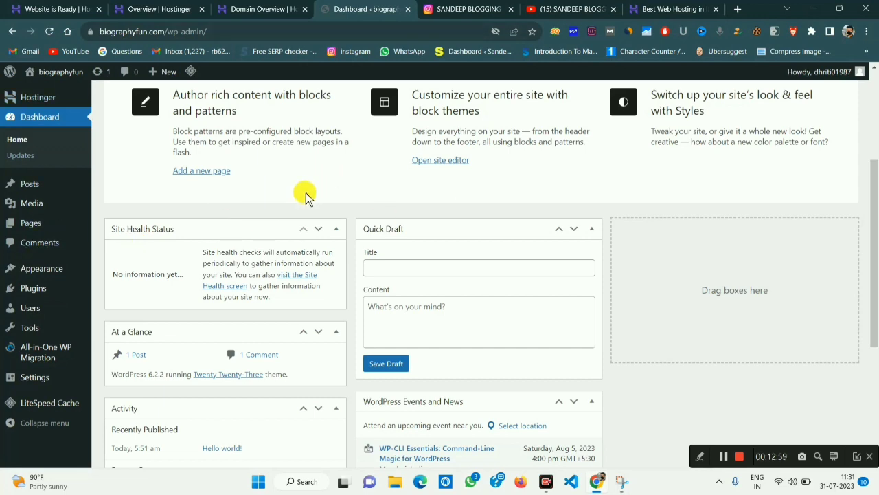
scroll(471, 334, up, 3)
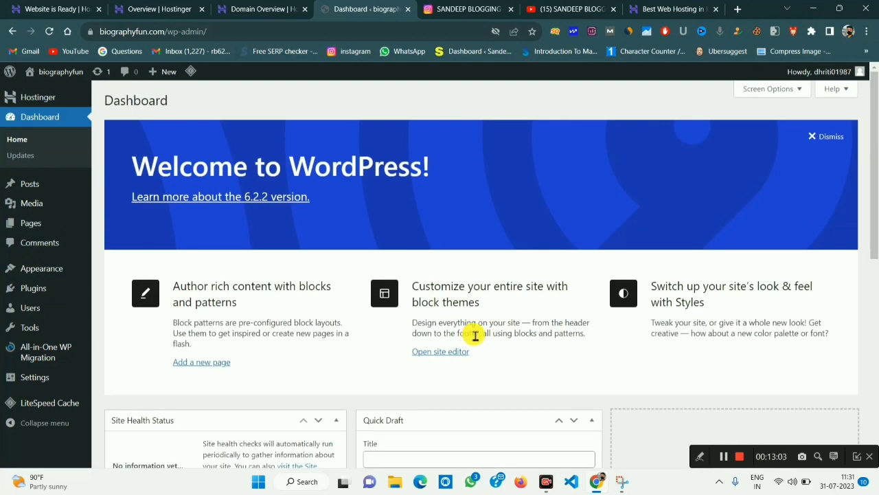
click(587, 9)
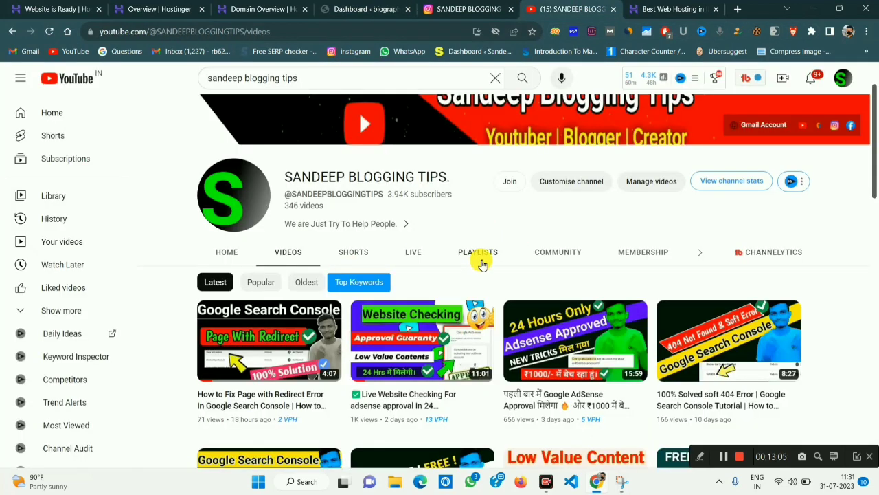